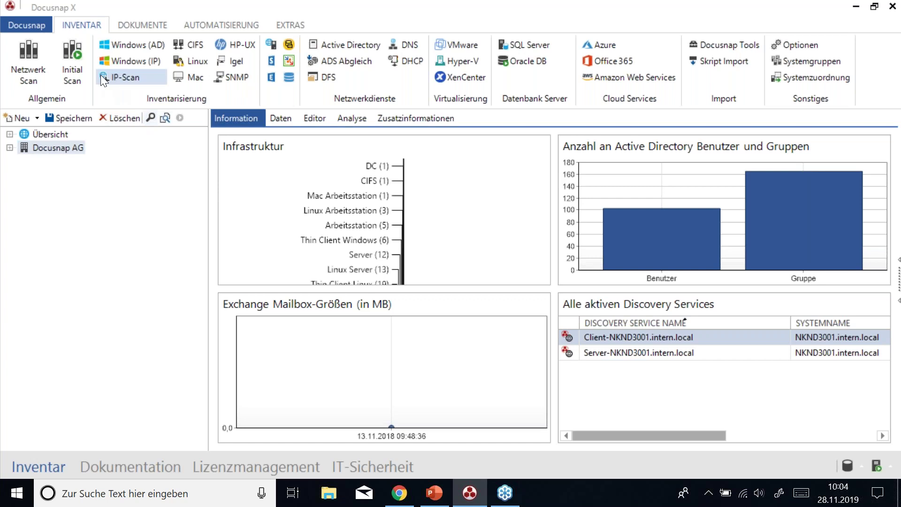
Step: Review the IP-Scan wizard for Docusnap AG and domain dsra.local through to its summary, then cancel it
click(130, 75)
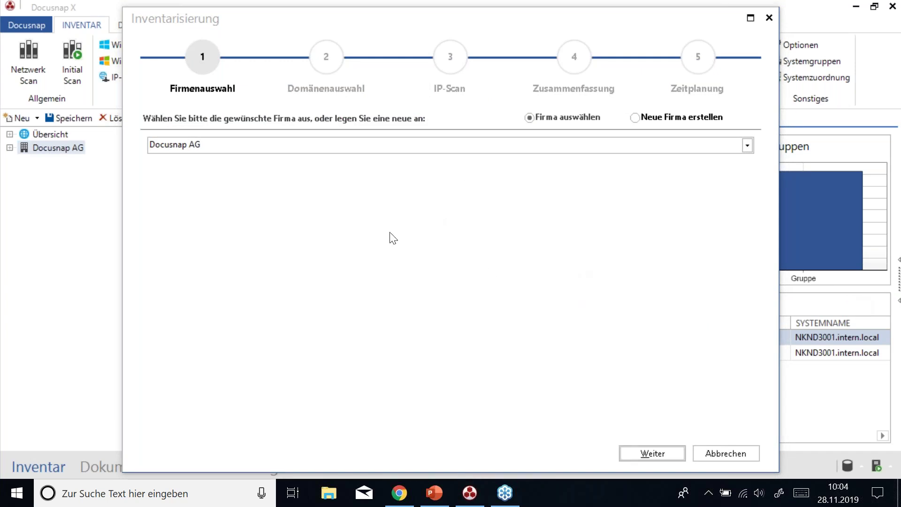
click(644, 450)
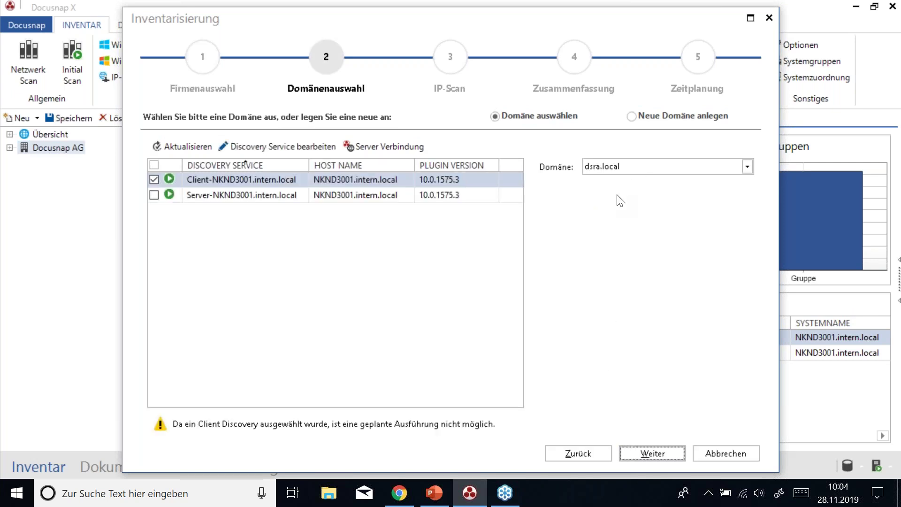
click(653, 452)
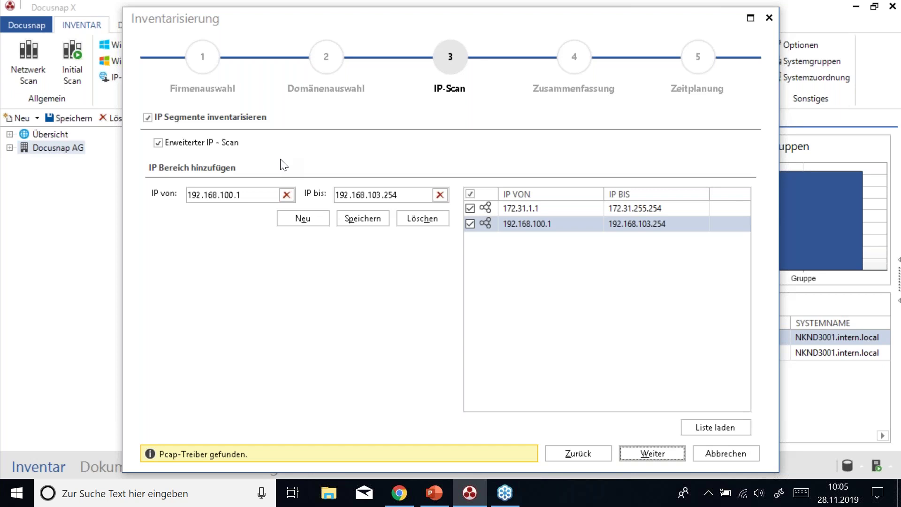
click(662, 454)
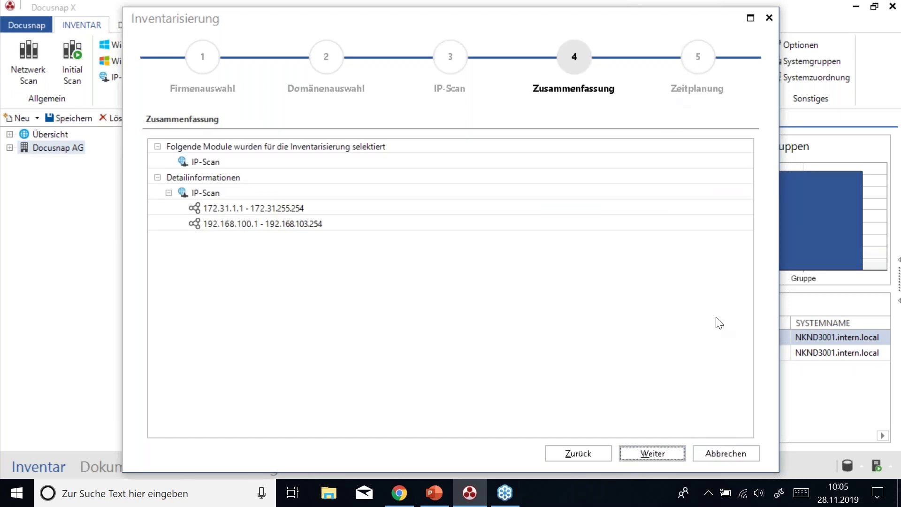
click(723, 453)
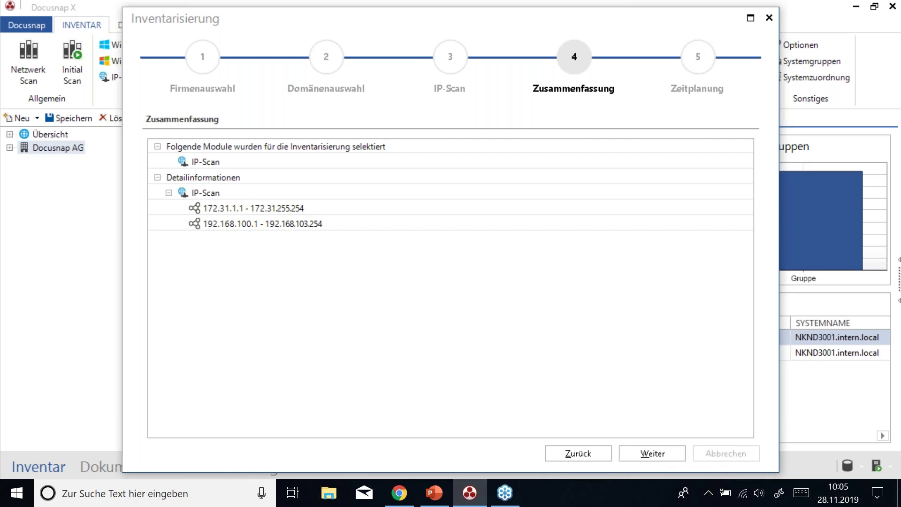
Step: Display the list of IP systems in the dsra.local domain under the infrastructure of Docusnap AG
click(10, 147)
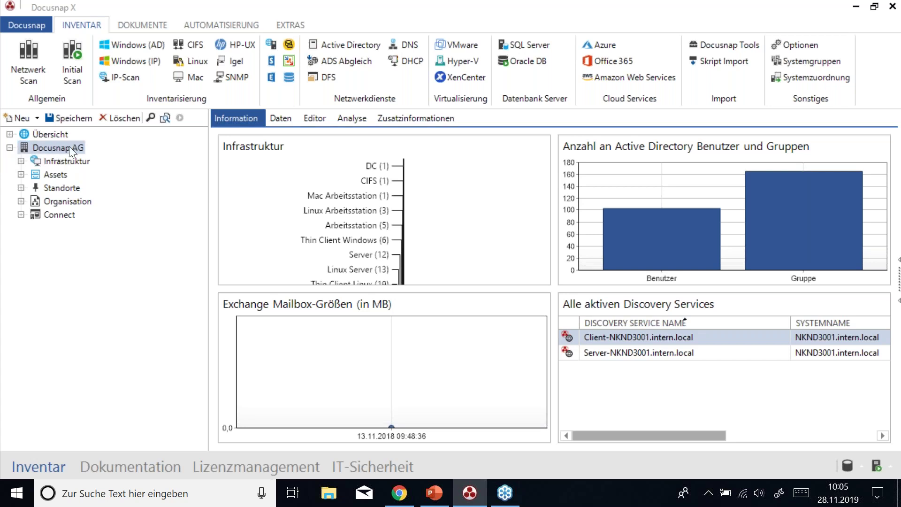
click(21, 161)
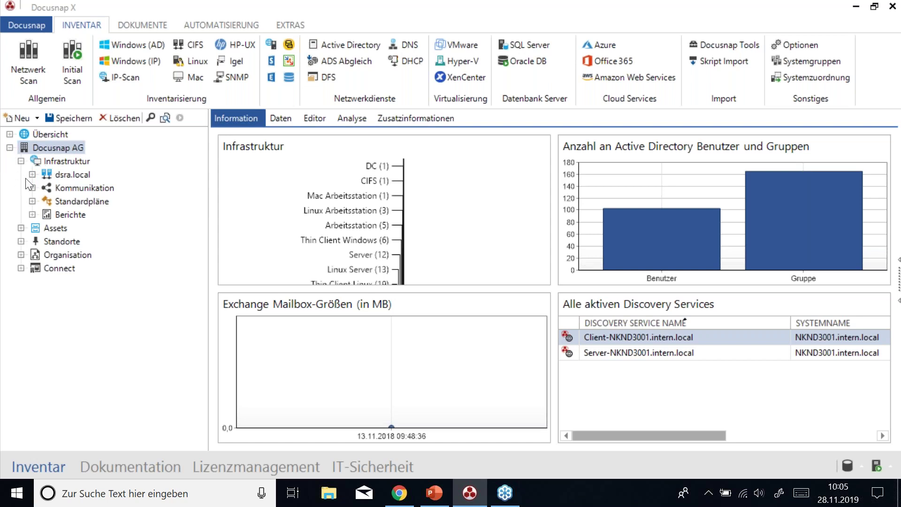
click(32, 174)
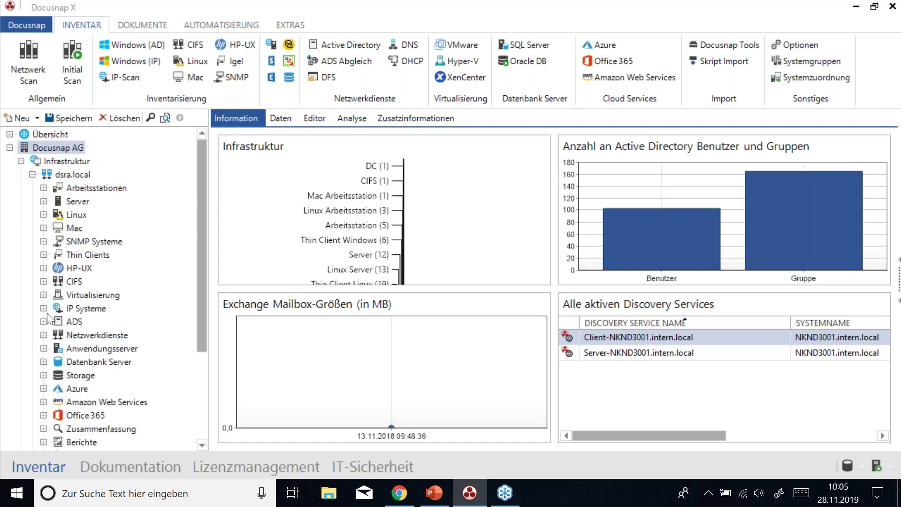
click(86, 309)
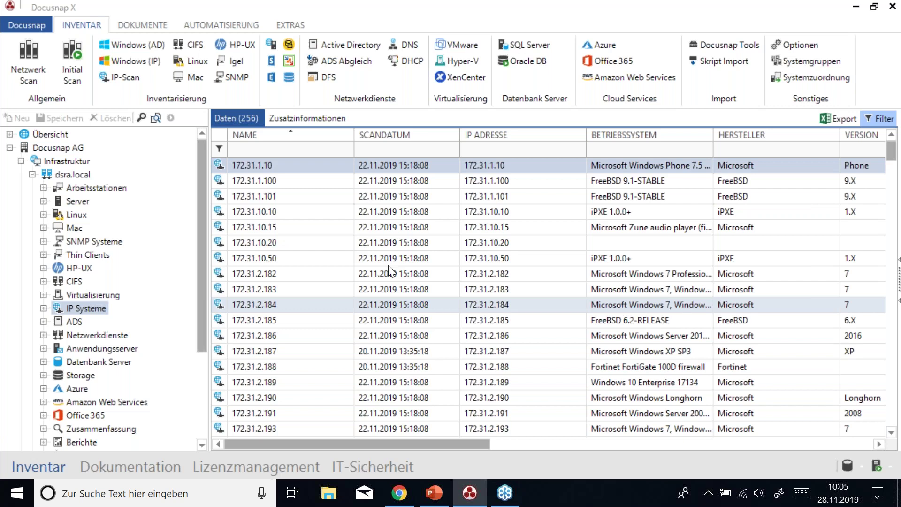
click(635, 148)
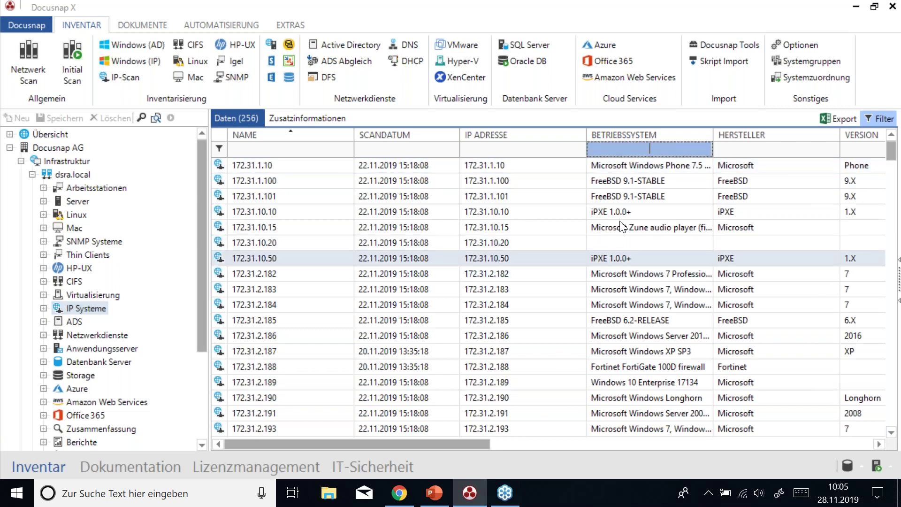
click(650, 135)
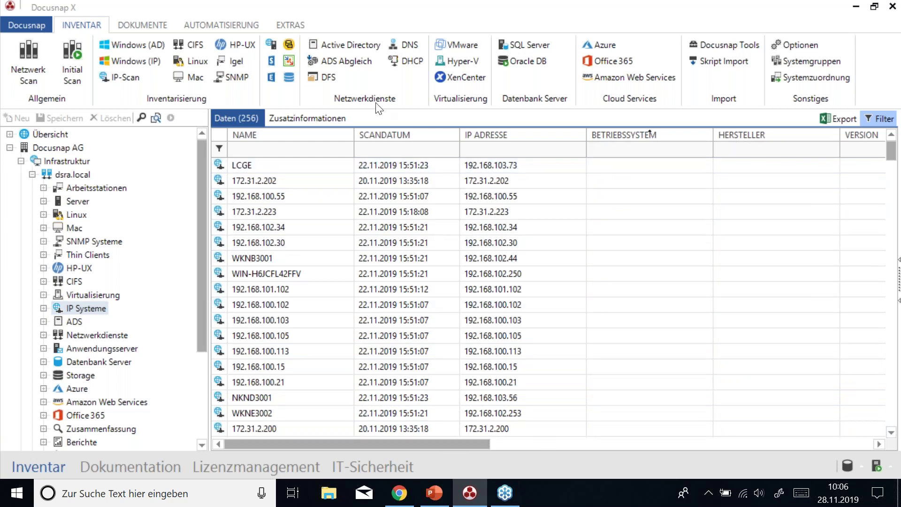
click(285, 139)
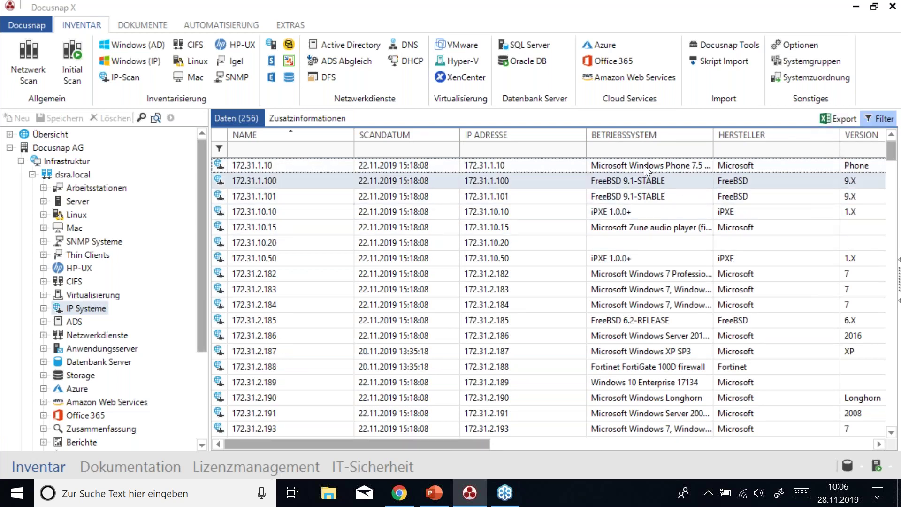
Step: Filter the IP systems' operating system column by *laserjet*
click(650, 148)
text(*laser)
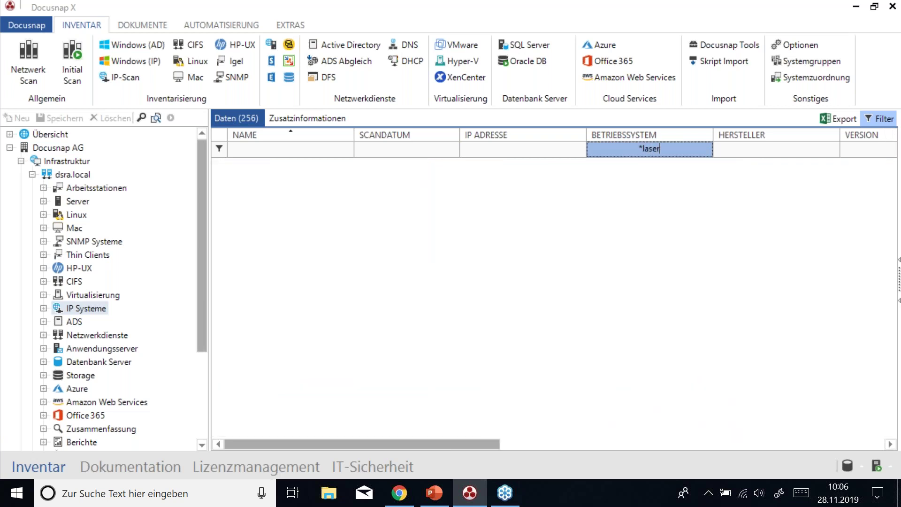
text(jet*)
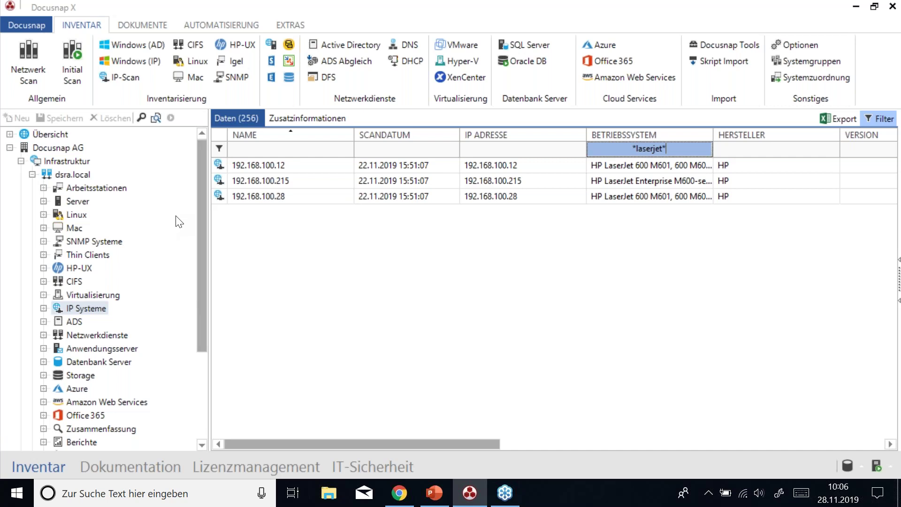
Step: Expand the workstation and server branches of dsra.local to view their systems, then collapse them again
click(43, 187)
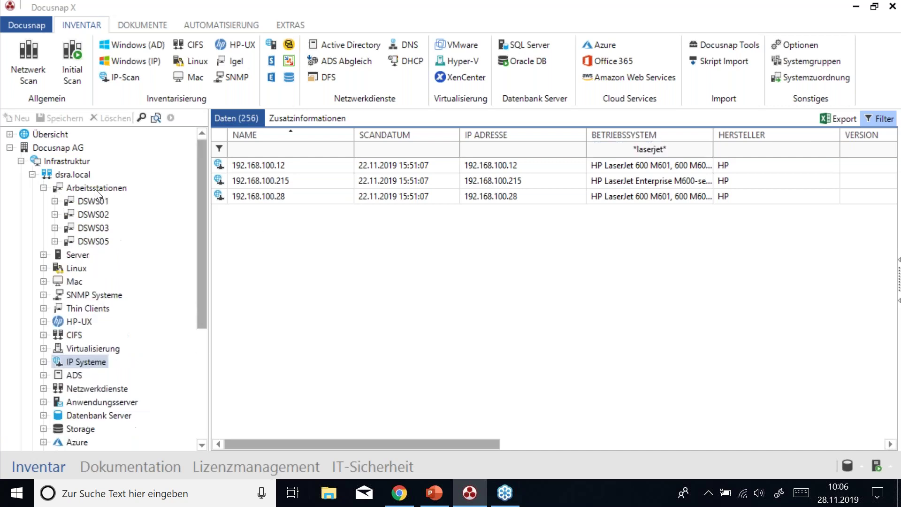
click(43, 255)
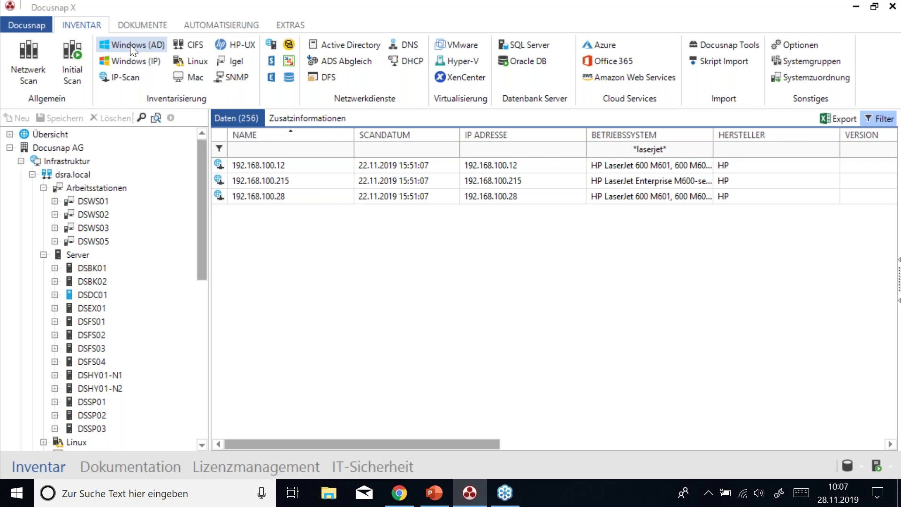
click(33, 174)
click(33, 174)
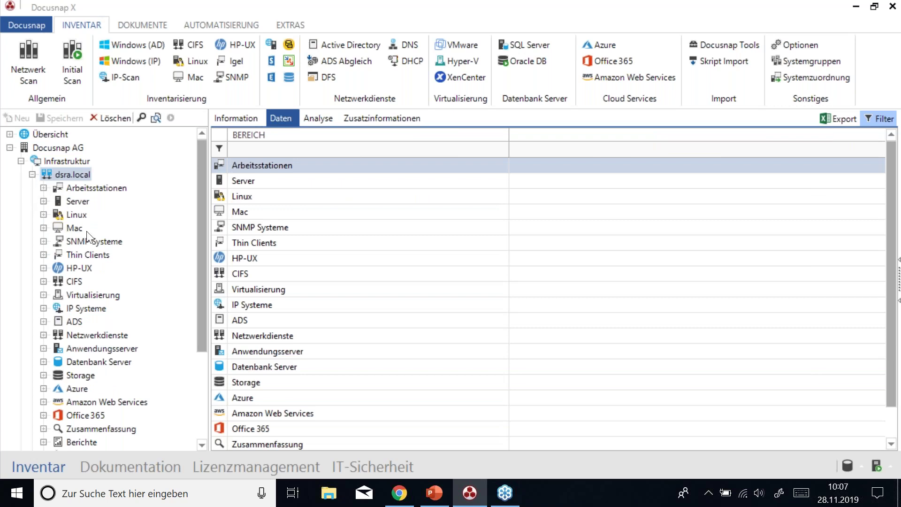
Step: Open the ADS computer list from the 18.11.2019 12:47:29 scan and examine its operating system and password age columns
click(74, 321)
click(77, 317)
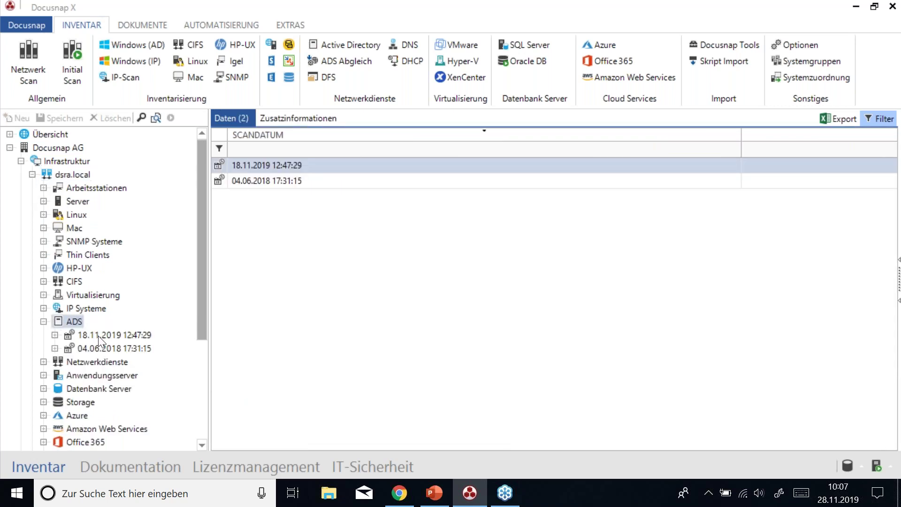
double_click(98, 335)
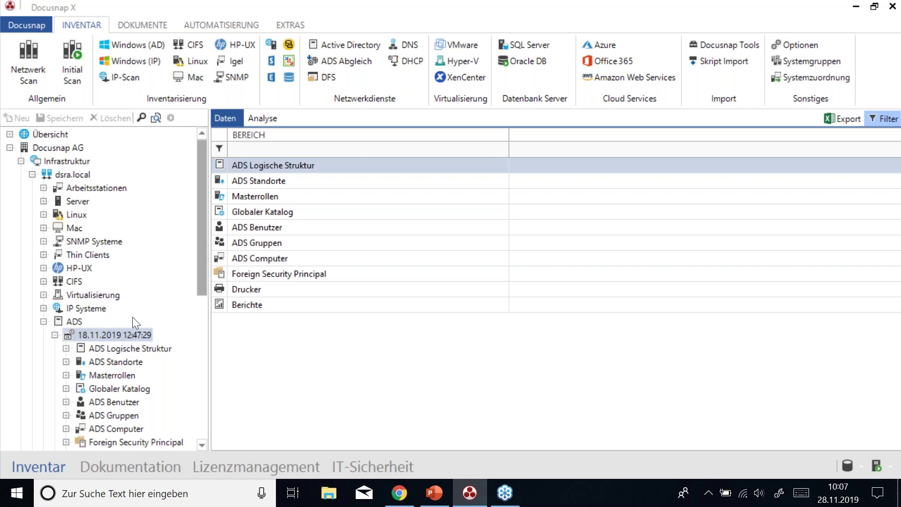
scroll(135, 323, down, 2)
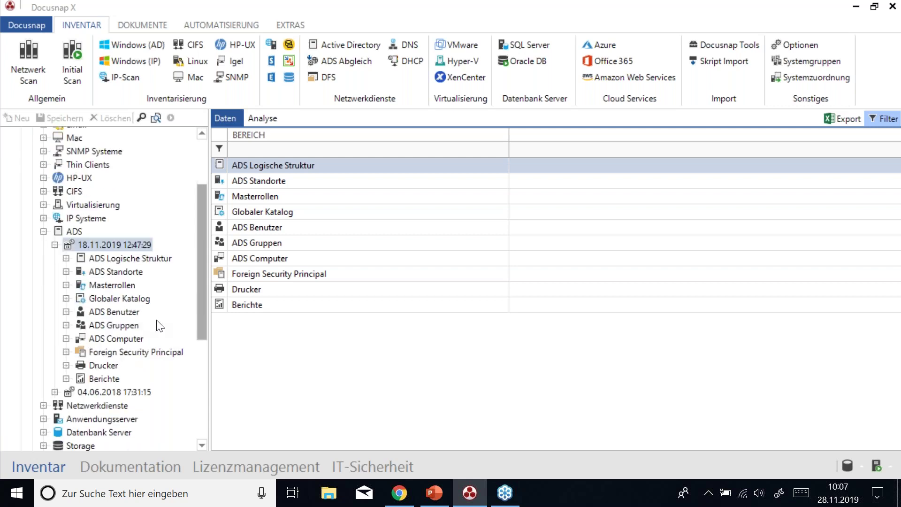
click(106, 337)
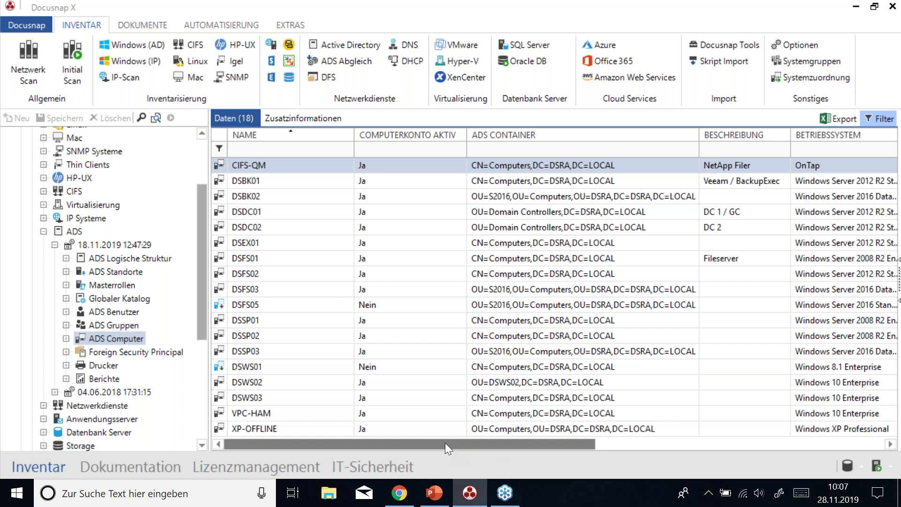
mouse_move(445, 444)
mouse_down()
mouse_move(472, 438)
mouse_move(615, 463)
mouse_move(733, 455)
mouse_move(706, 450)
mouse_up()
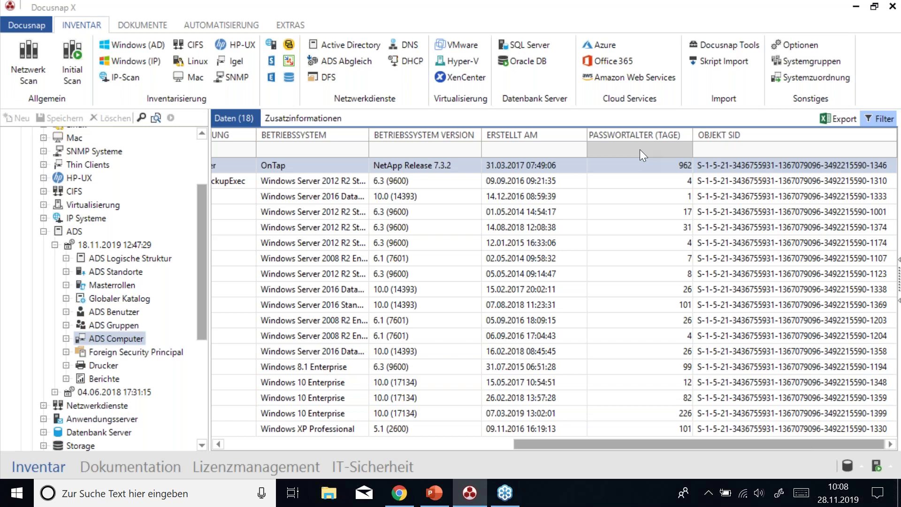
click(843, 119)
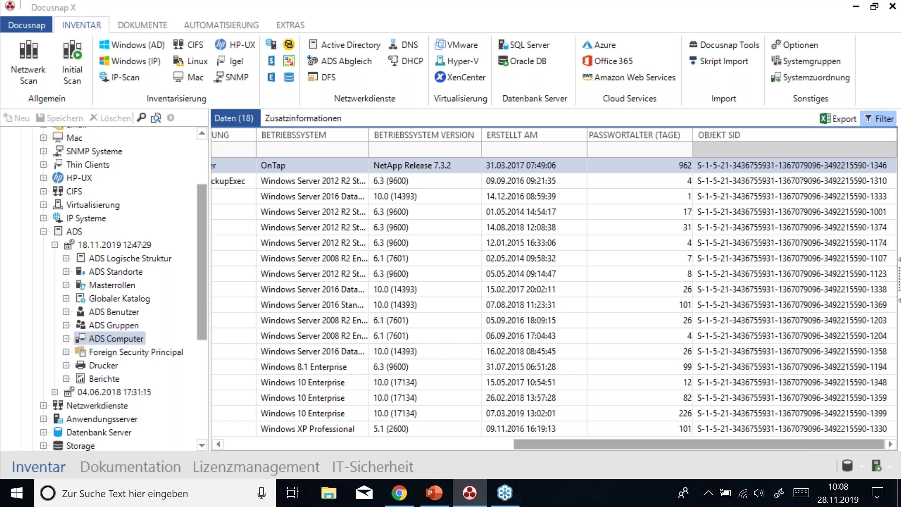
drag(552, 446, 263, 444)
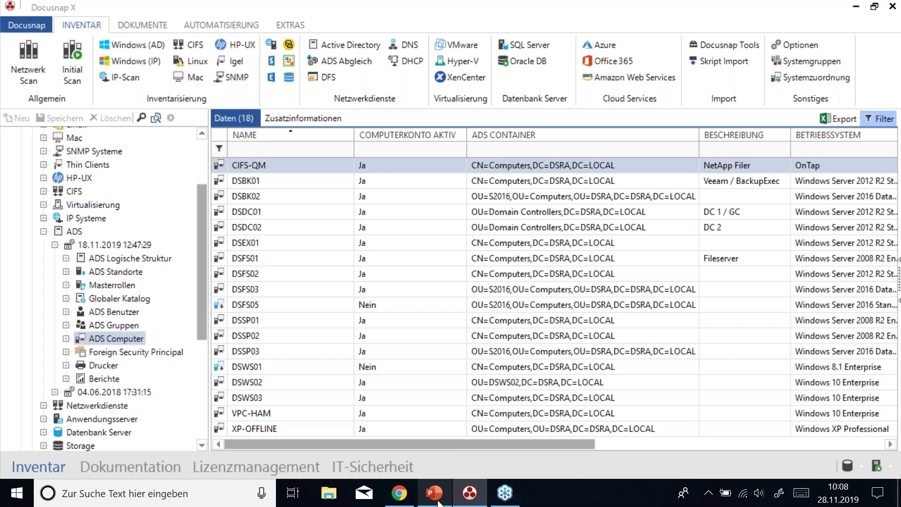
Step: Switch to PowerPoint and present the slide "Docusnap Connect erzeugt Abfragen ohne SQL" from the webinar deck
mouse_move(439, 502)
click(434, 435)
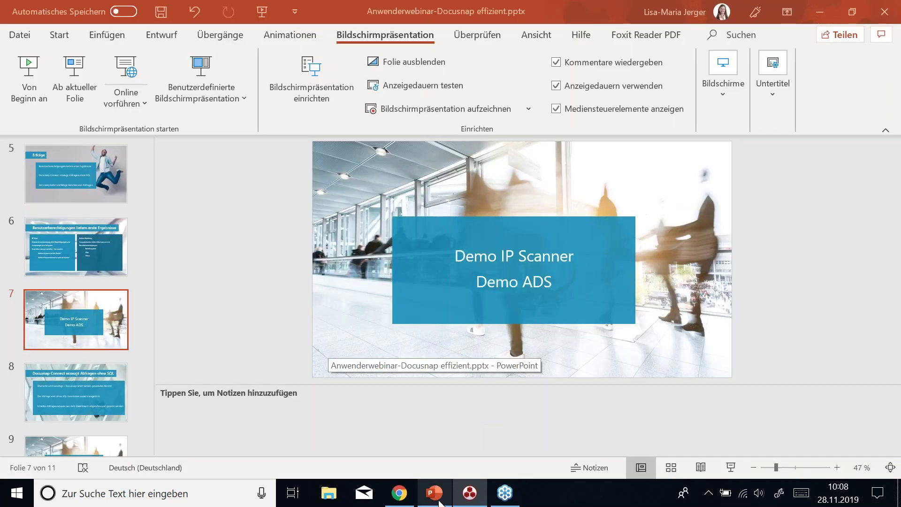
click(81, 388)
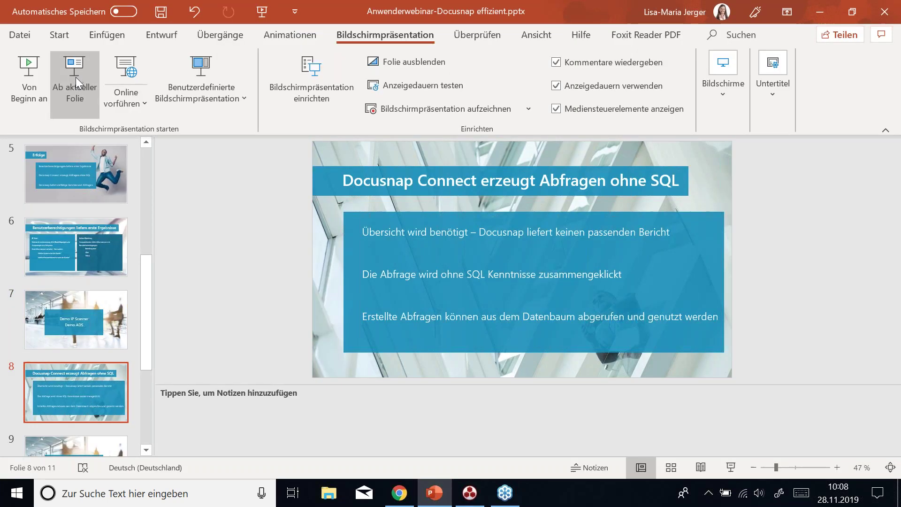
click(75, 77)
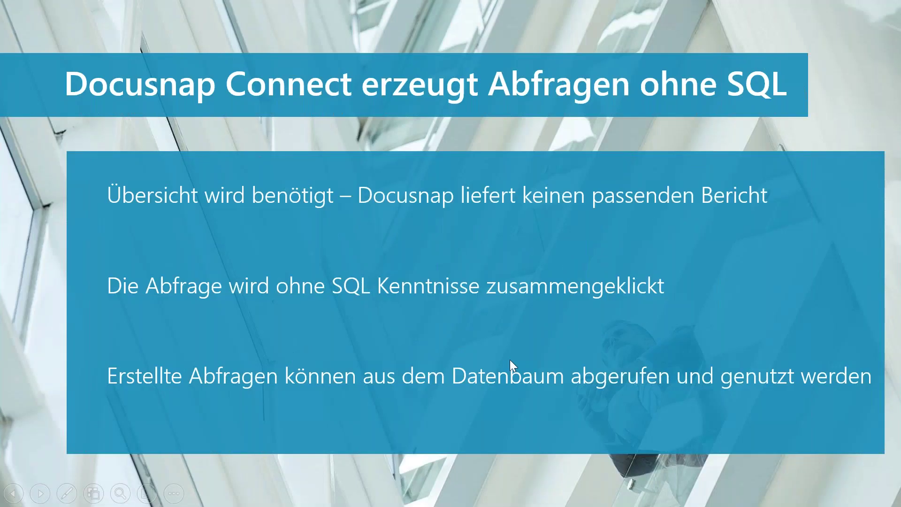
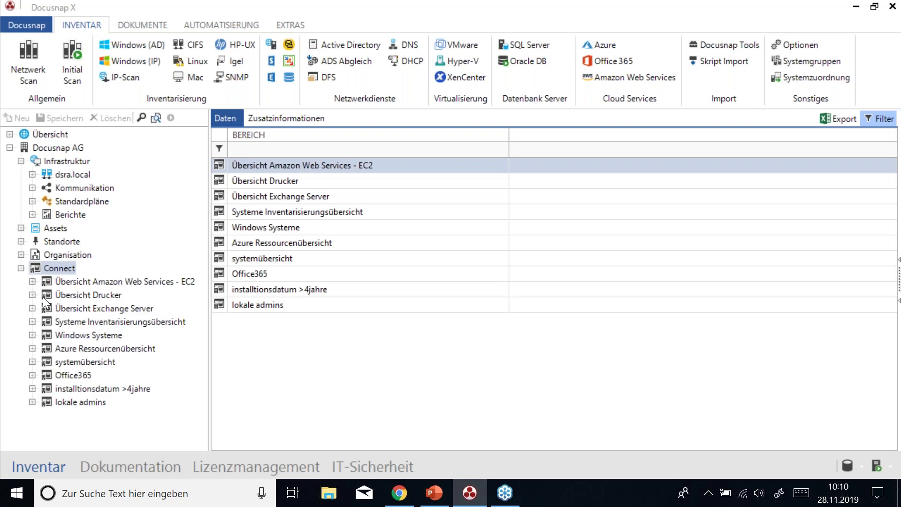
Step: View the Connect results for Windows Systems under Windows Systeme and Network Printer under Übersicht Drucker
click(85, 335)
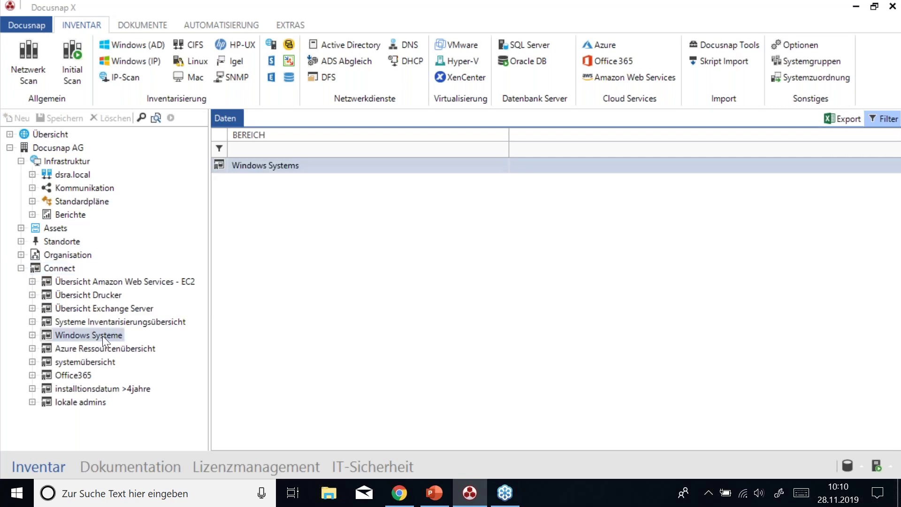
double_click(102, 334)
double_click(112, 348)
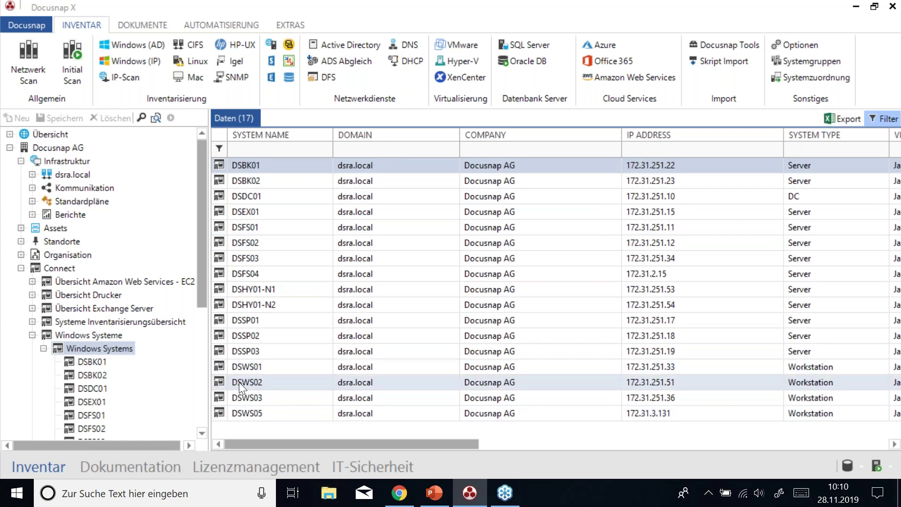
click(97, 295)
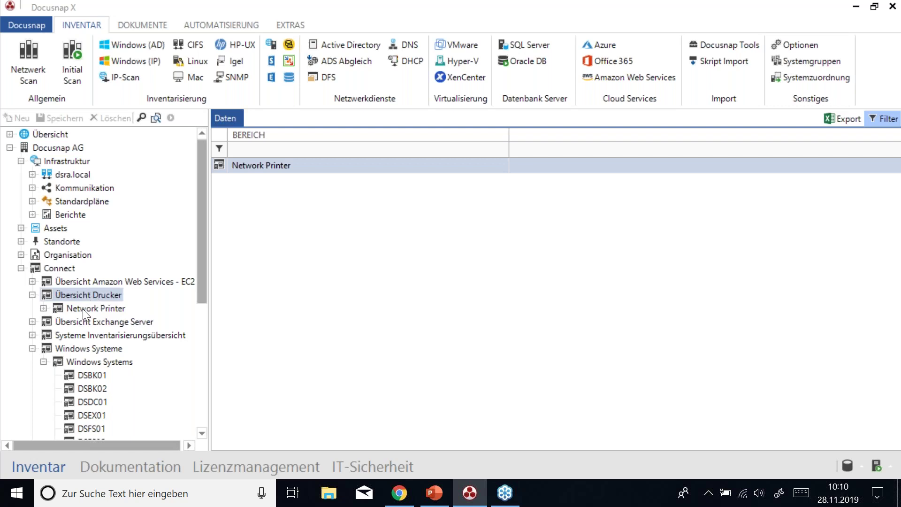
click(82, 309)
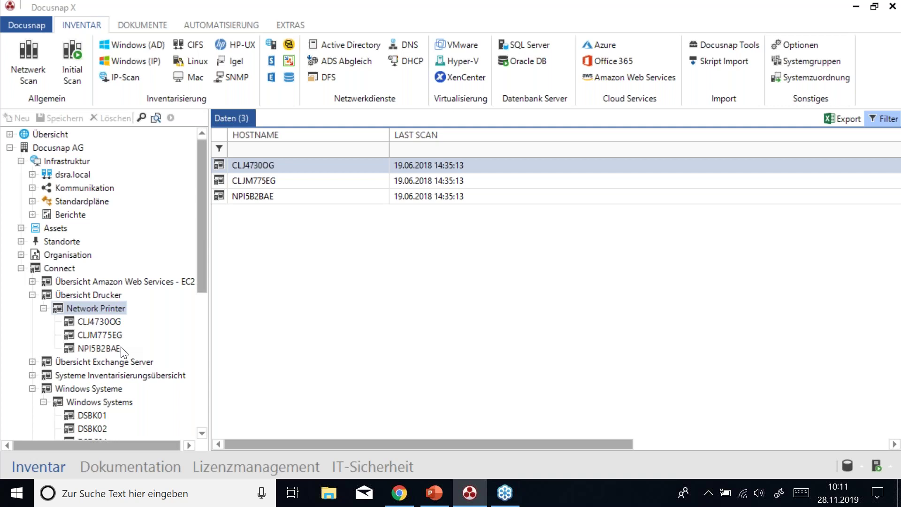
Step: Open the Docusnap Connect package editor and look through the existing packages
click(290, 27)
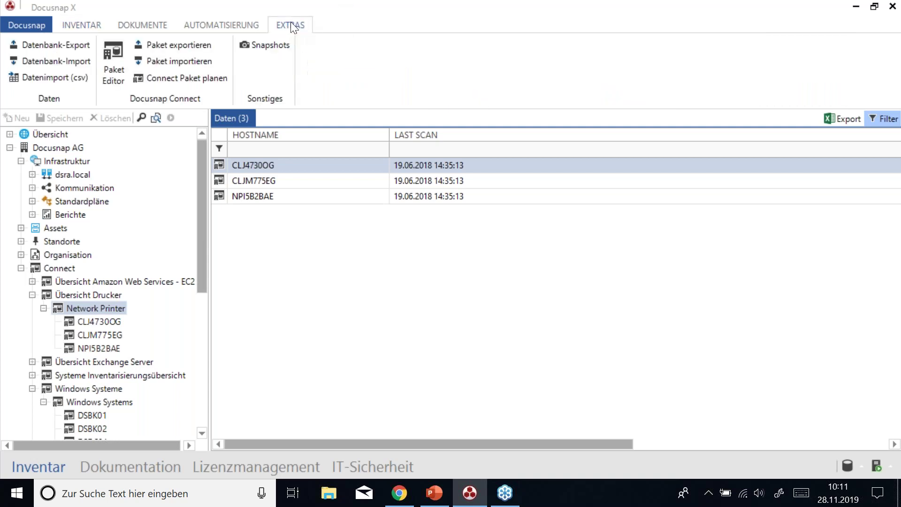
click(108, 59)
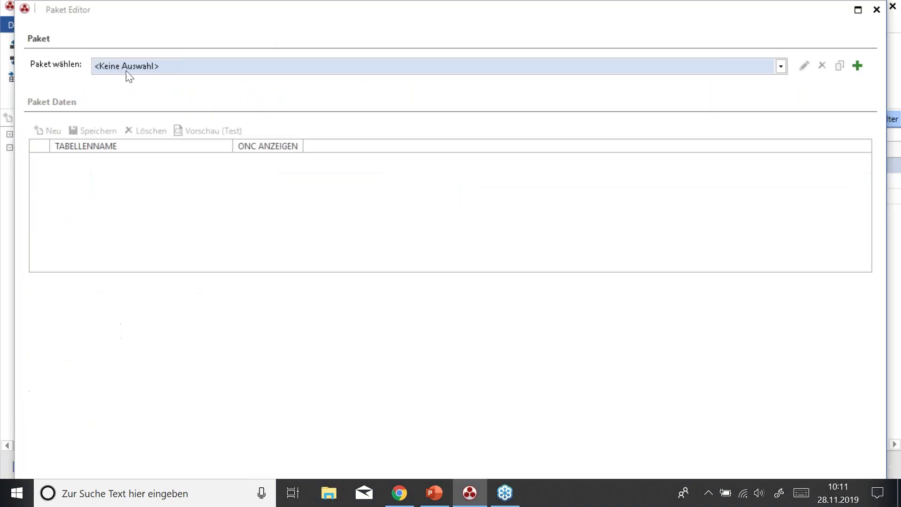
click(164, 67)
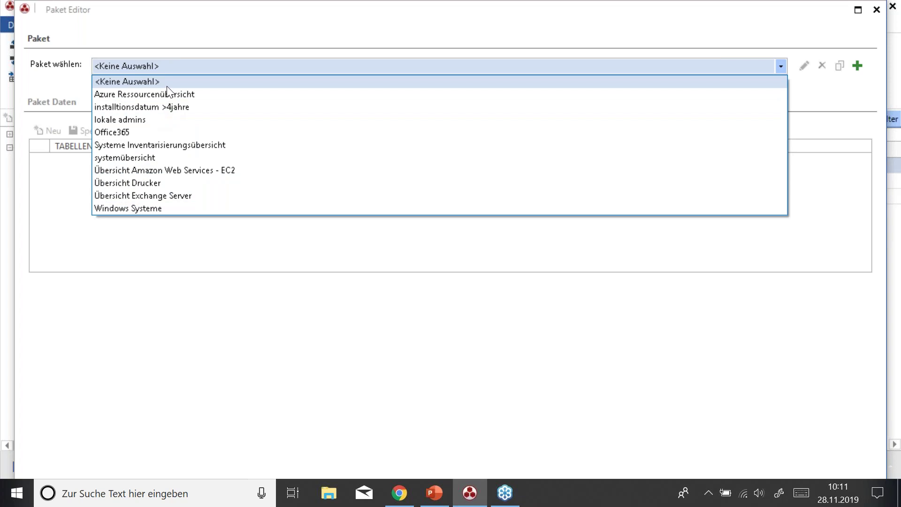
click(207, 30)
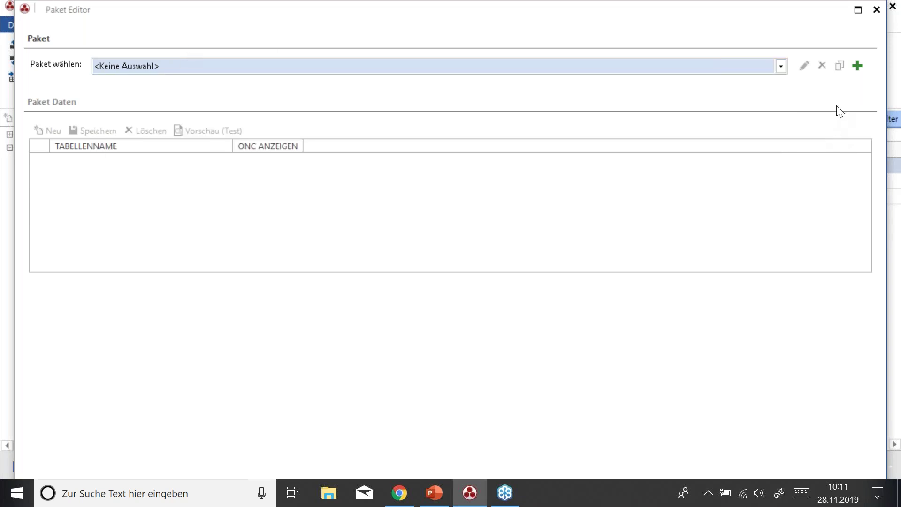
Step: Create and save a new Connect package with "System Übersicht" as its title, German text and English text
click(857, 66)
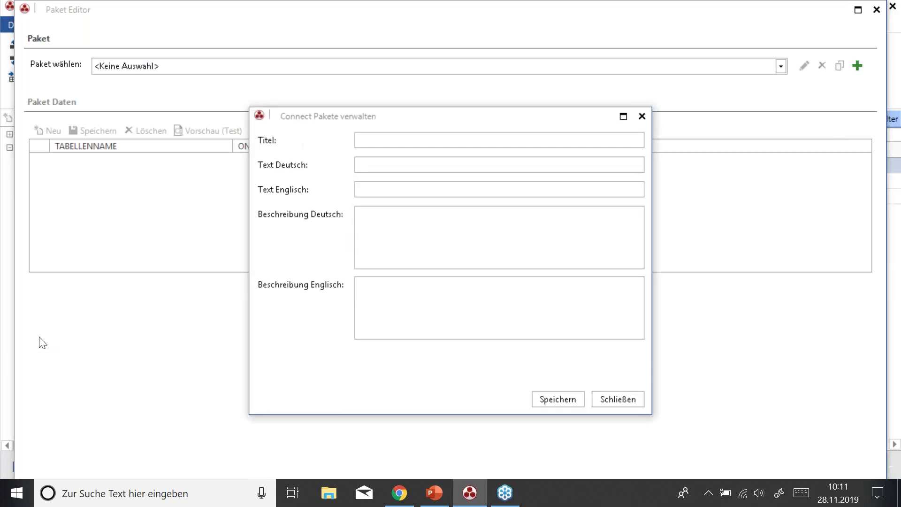
text(System Übersicht)
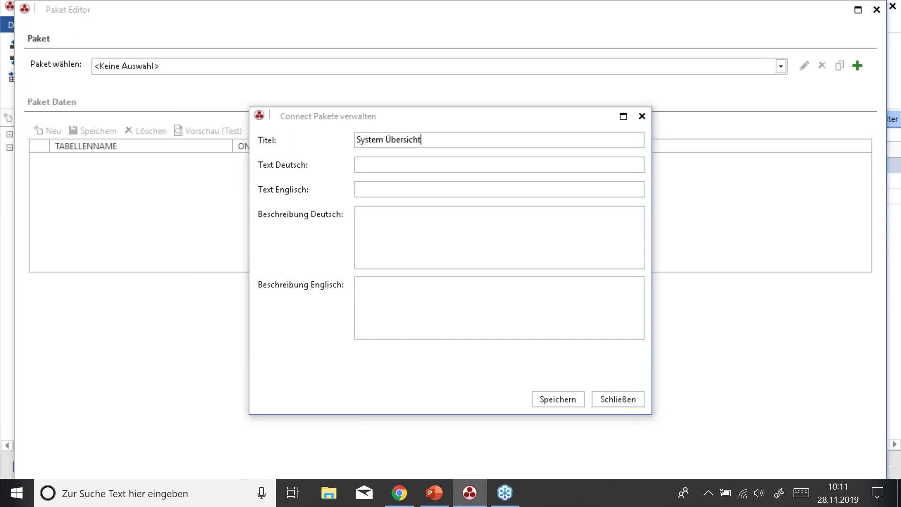
key(ctrl+a)
key(ctrl+c)
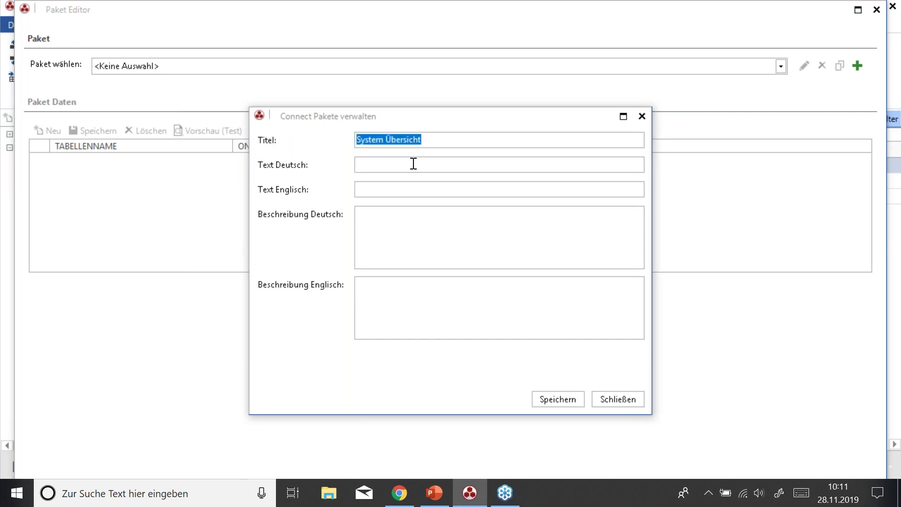
click(389, 166)
key(ctrl+v)
click(377, 187)
key(ctrl+v)
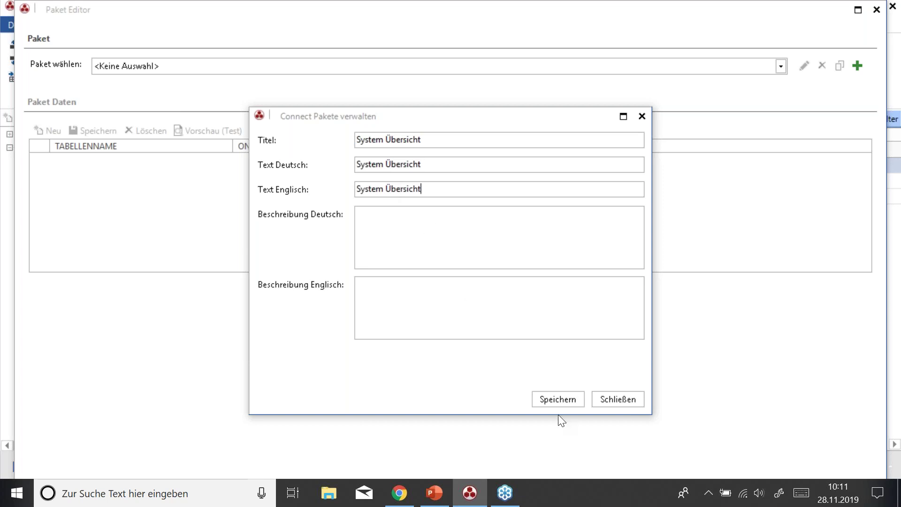
click(547, 396)
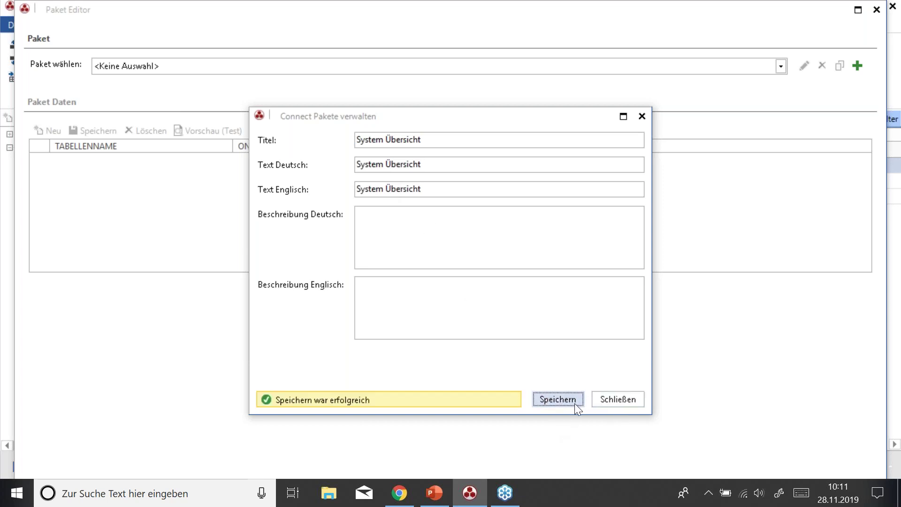
click(608, 398)
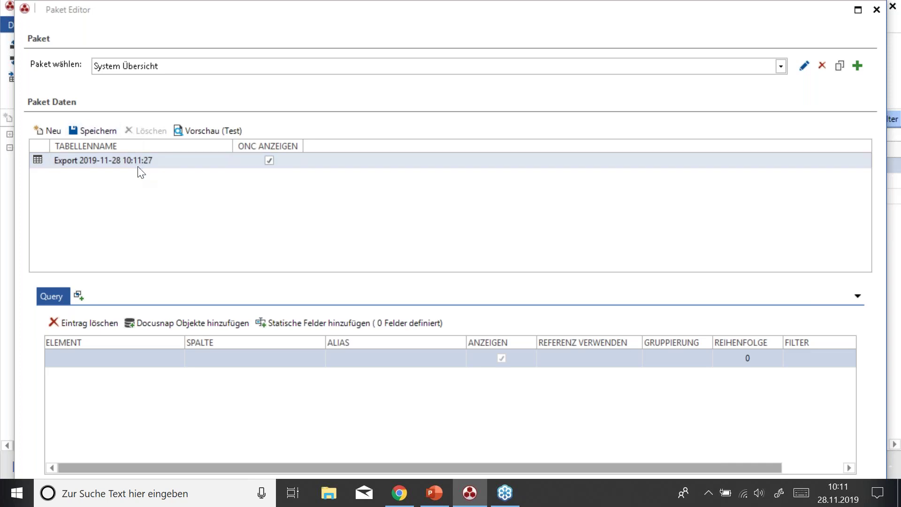
Step: Rename the package's export table as "Sytem Übersicht" and save it
click(171, 160)
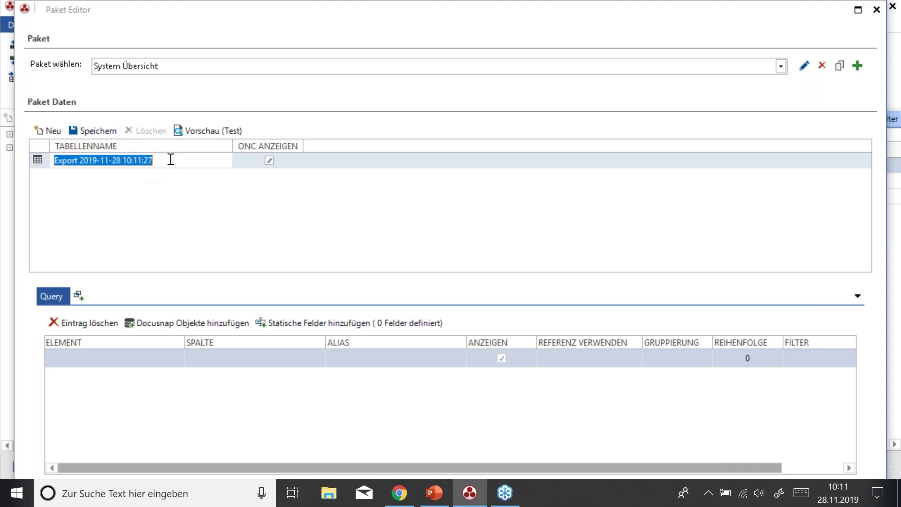
text(Sy)
key(BackSpace)
key(BackSpace)
text(Sytem Übersicht)
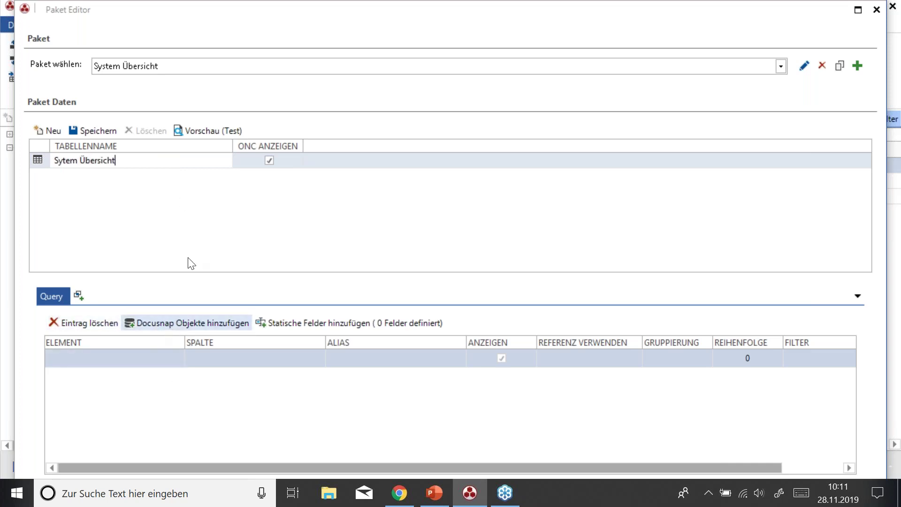
click(92, 131)
Step: Start adding Docusnap objects to the query and select the Arbeitsstationen object under Firma, Infrastruktur, Domäne
click(213, 359)
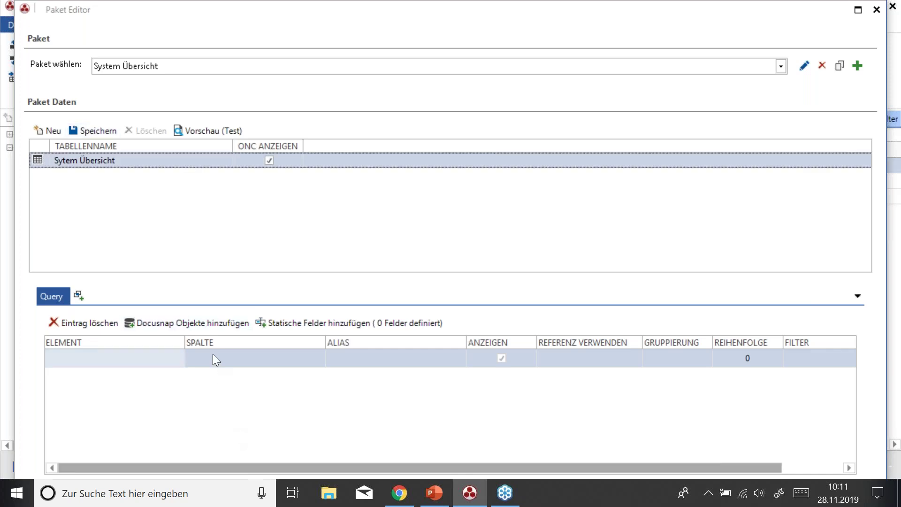
click(170, 323)
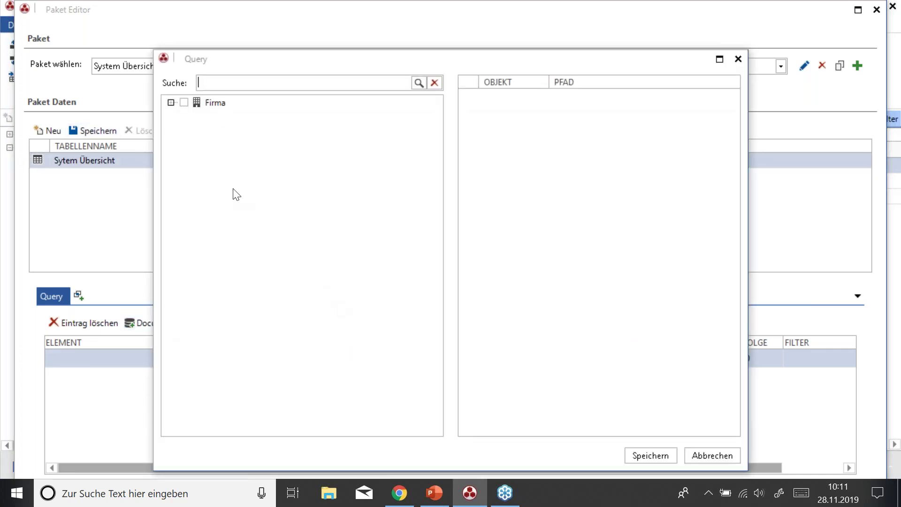
click(170, 103)
click(182, 116)
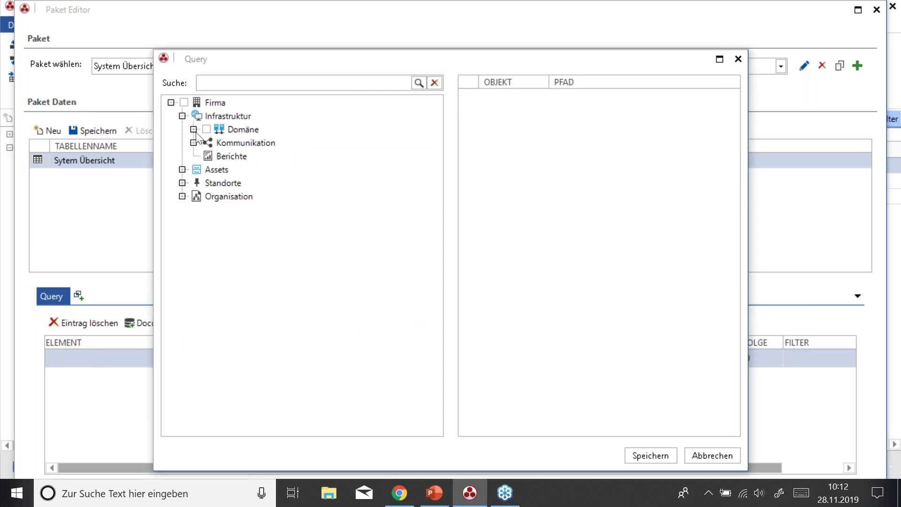
click(193, 130)
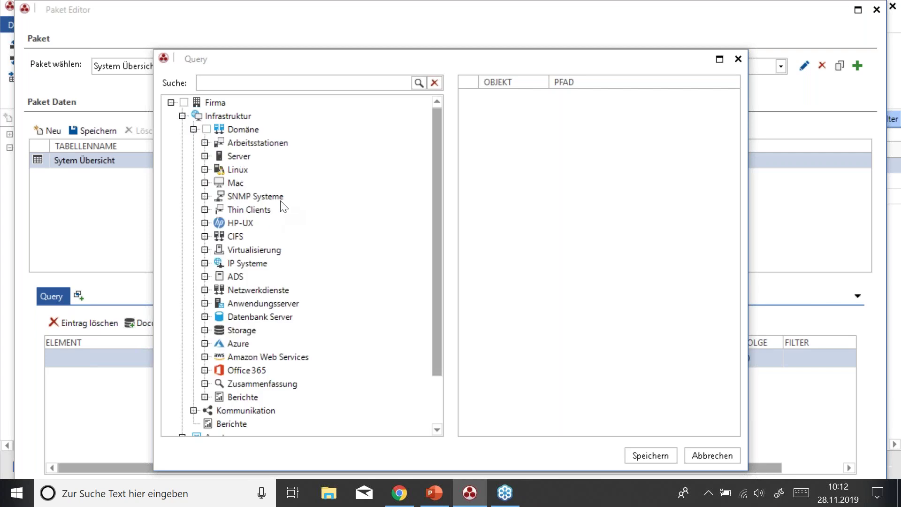
click(205, 143)
click(229, 156)
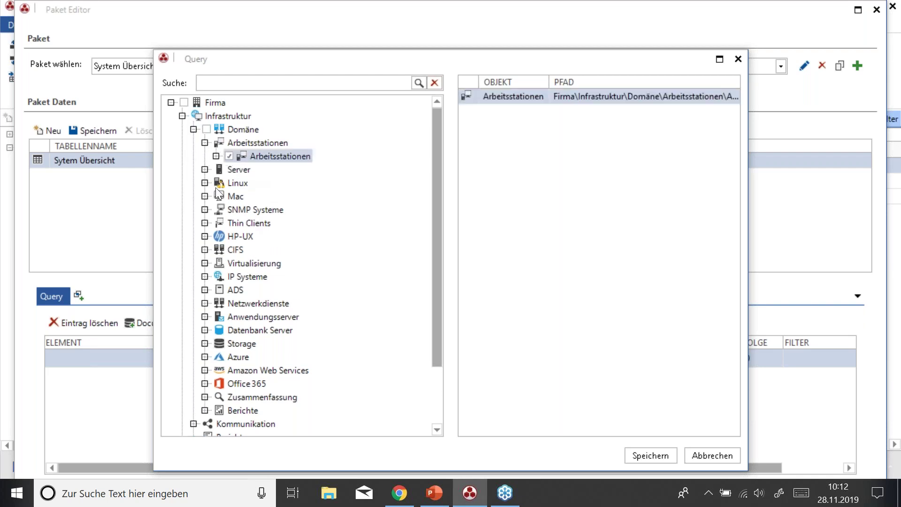
Step: Select the Allgemein object under Arbeitsstation Scans as well and save the object selection
click(216, 156)
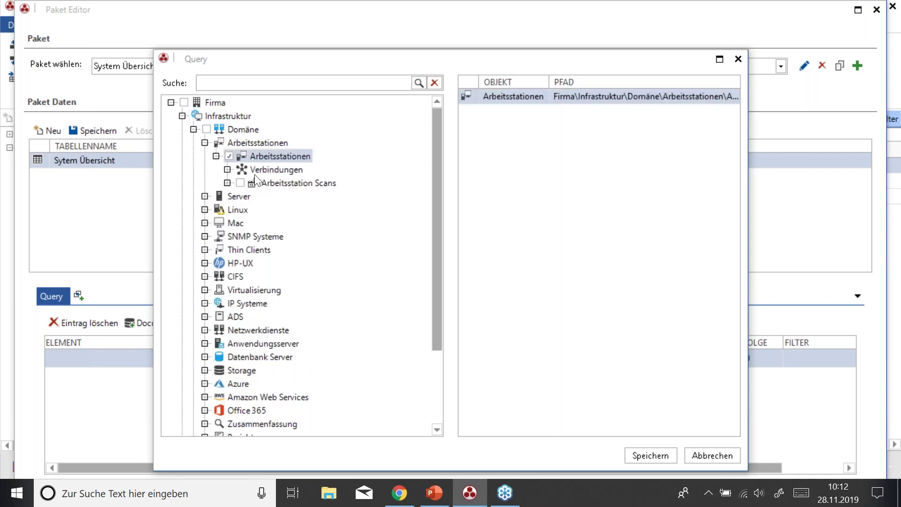
click(227, 183)
click(238, 196)
click(262, 209)
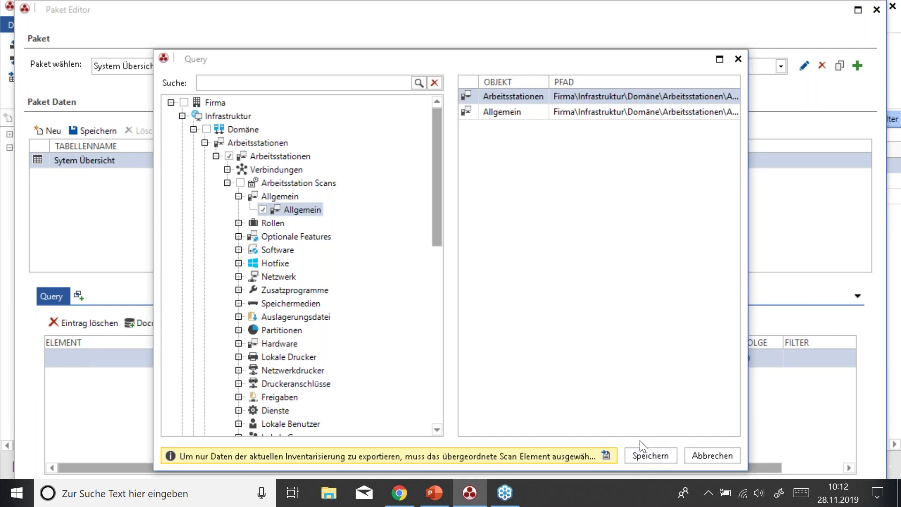
click(661, 454)
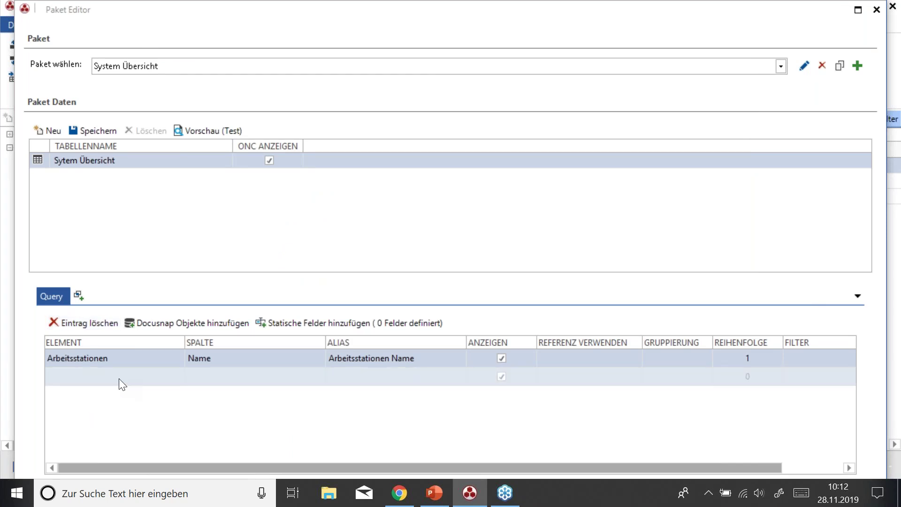
Step: Add a second query entry for Arbeitsstationen with the column Typ
click(109, 358)
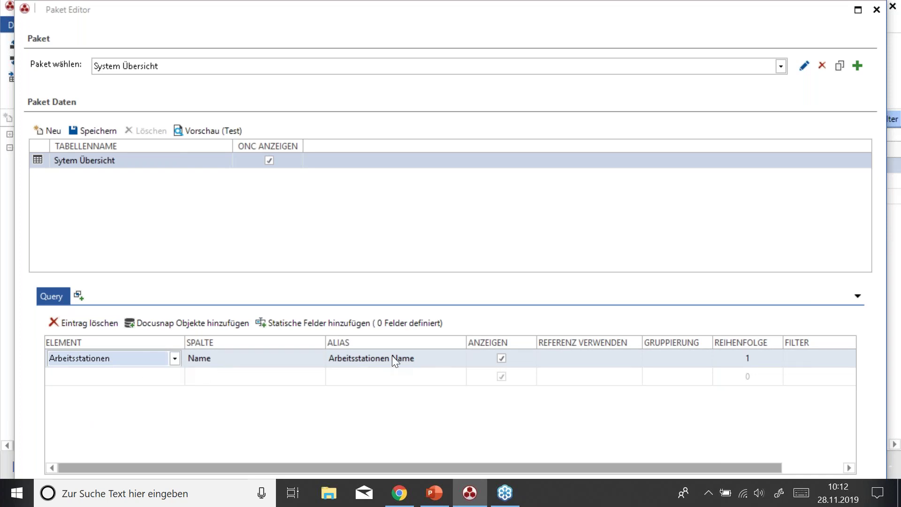
click(116, 376)
click(174, 377)
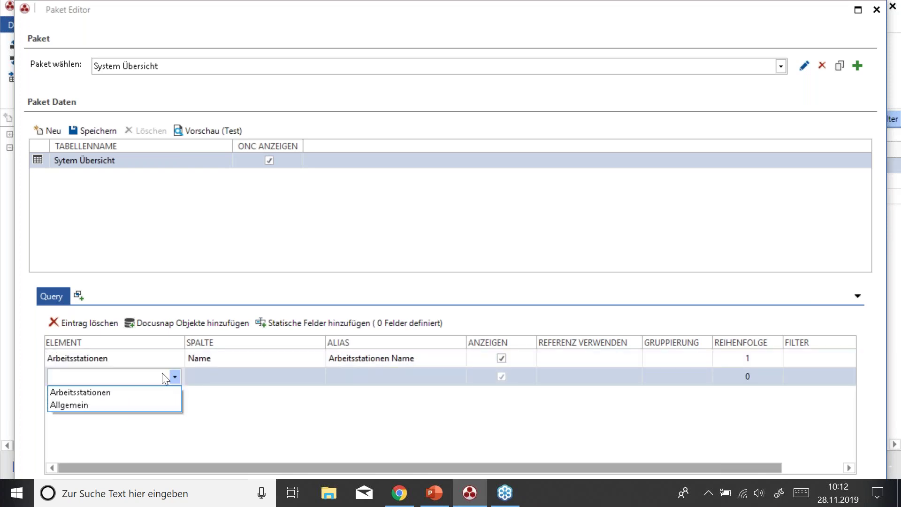
click(91, 394)
click(218, 376)
click(313, 377)
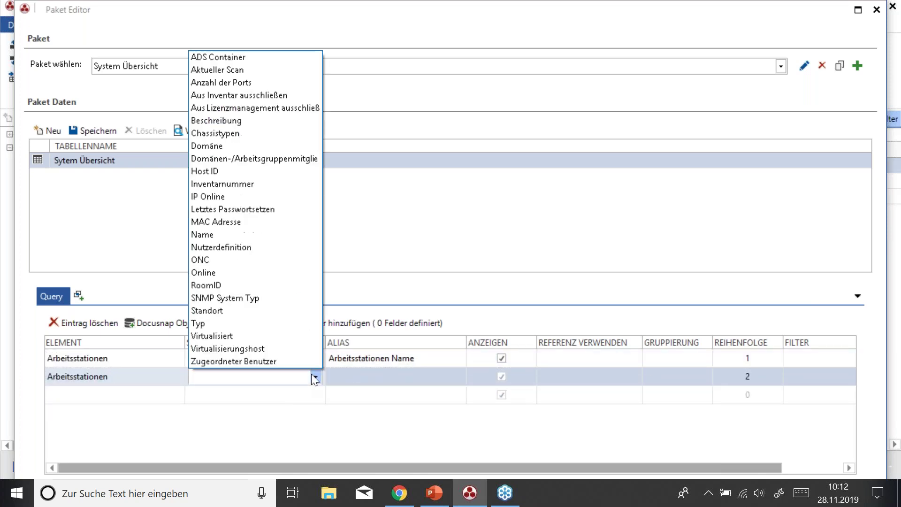
click(263, 323)
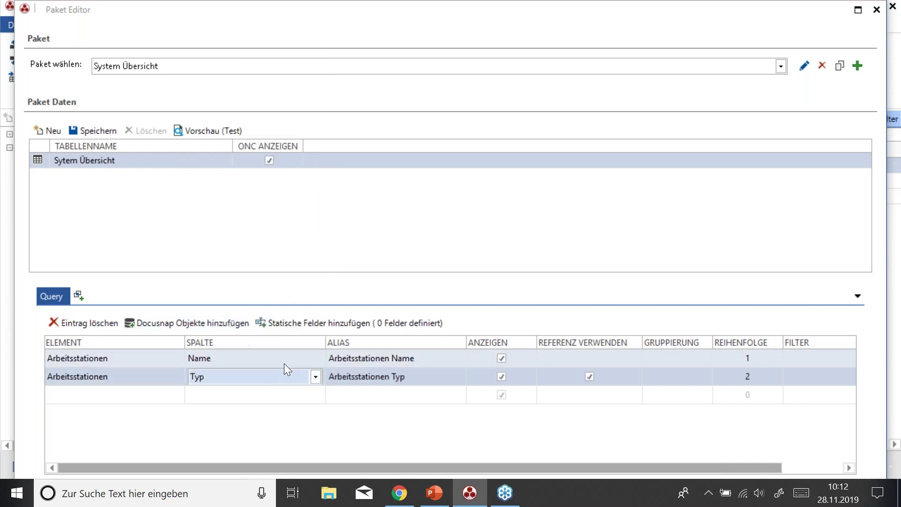
Step: Add a third query entry for Arbeitsstationen with the column Virtualisiert
click(137, 395)
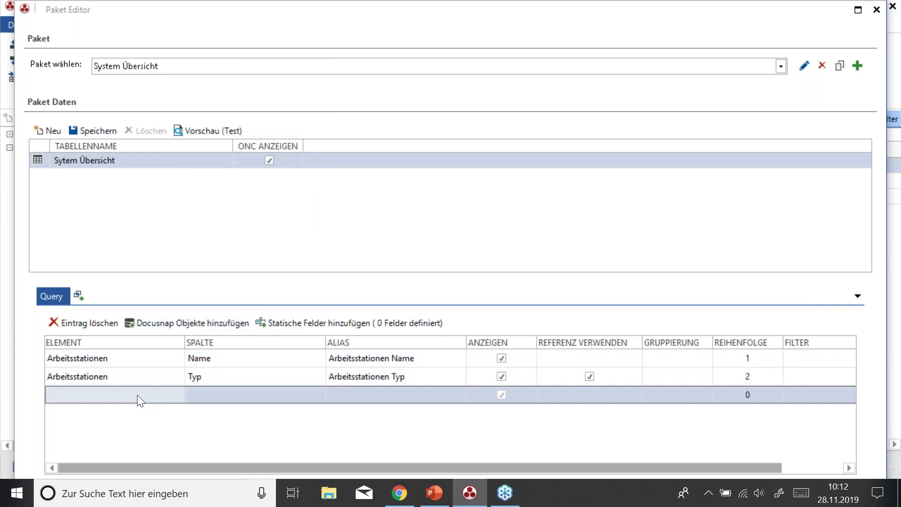
click(175, 396)
click(123, 408)
click(261, 396)
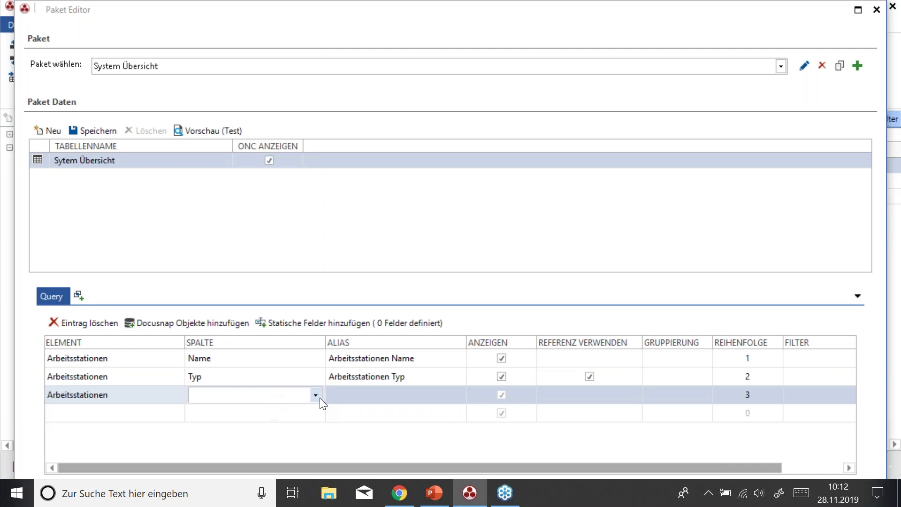
click(316, 396)
text(Typ)
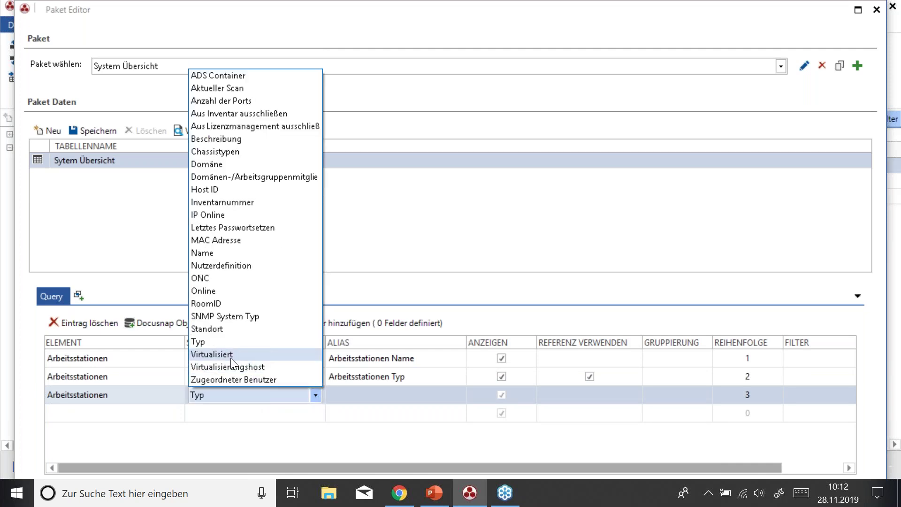
click(226, 355)
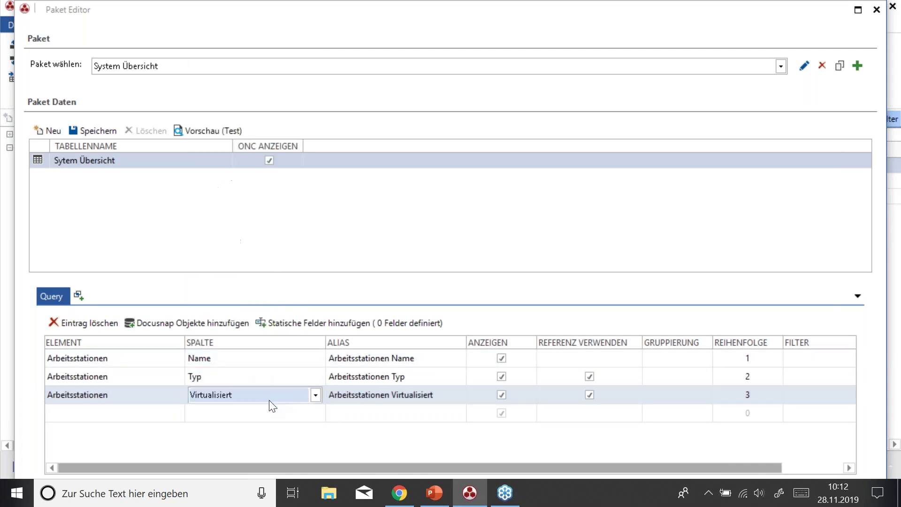
Step: Add a fourth query entry for the element Allgemein with the column Betriebssystem
click(81, 416)
click(174, 413)
click(83, 442)
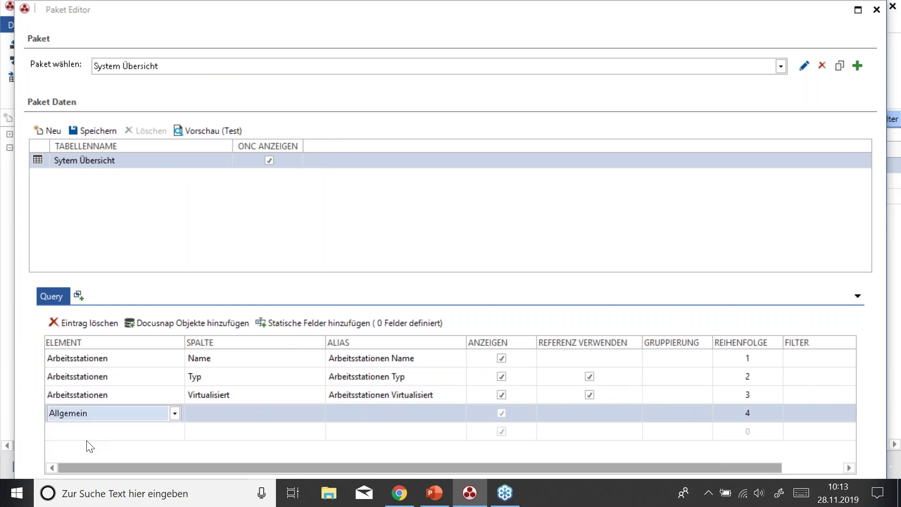
click(263, 415)
click(316, 414)
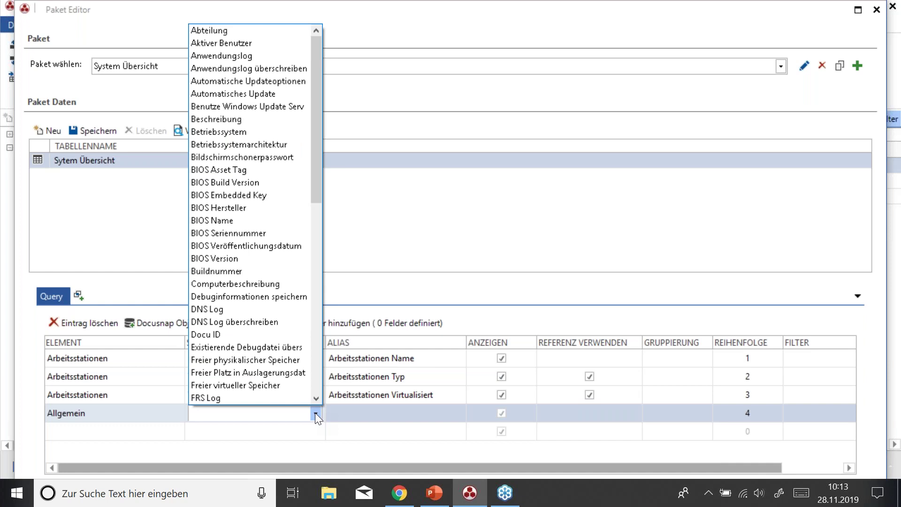
click(219, 132)
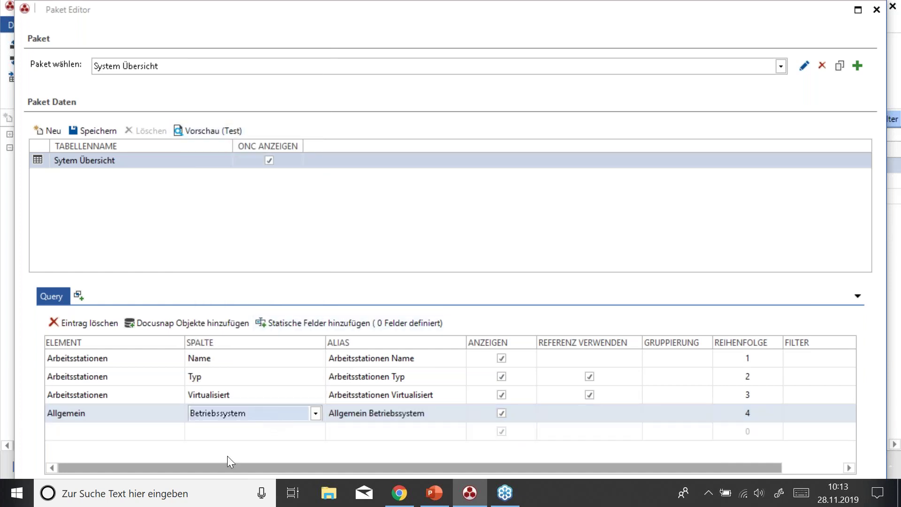
Step: Add a fifth query entry for the element Allgemein with the column Systemhersteller
click(160, 435)
click(174, 432)
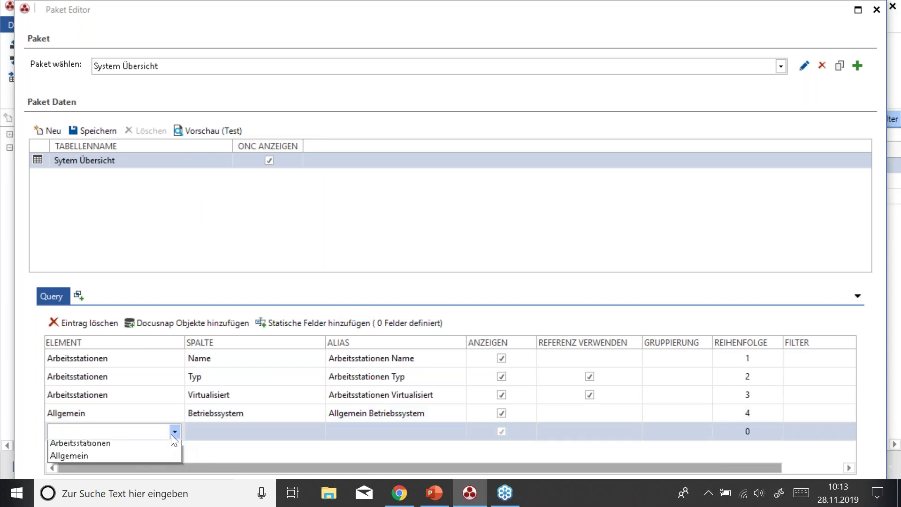
click(89, 457)
click(285, 429)
click(316, 432)
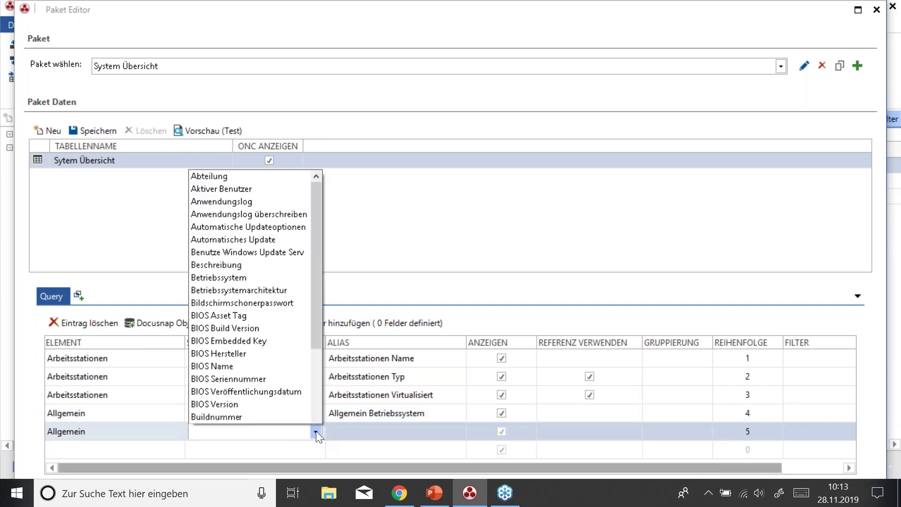
scroll(286, 366, down, 3)
scroll(288, 370, down, 1)
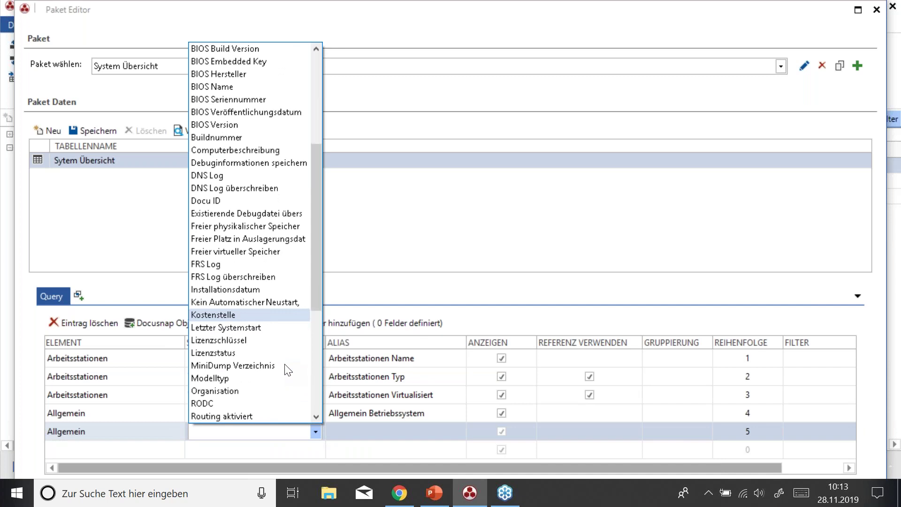
scroll(287, 370, down, 5)
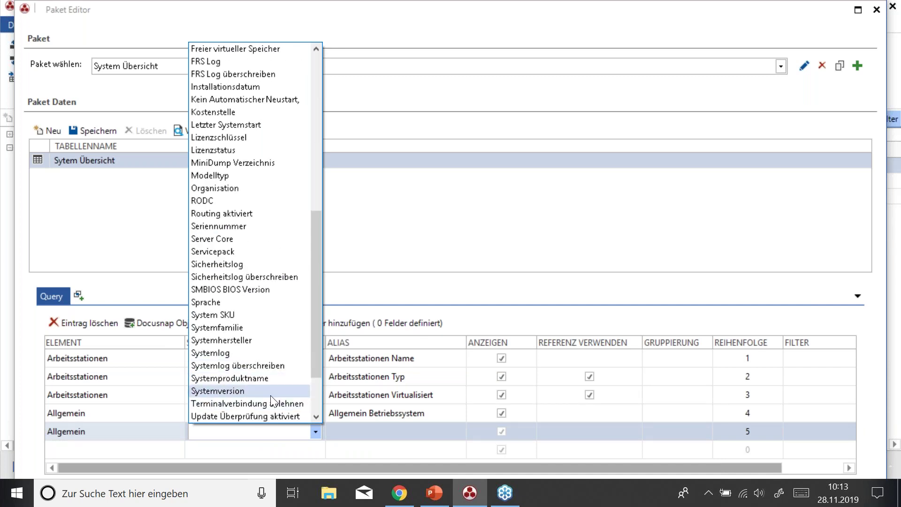
click(254, 340)
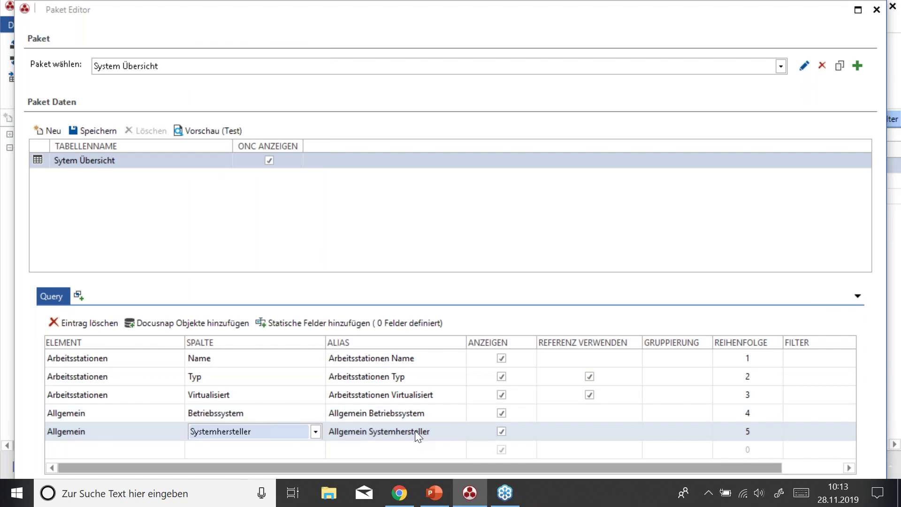
Step: Save the workstation query and check its results in the test preview
click(96, 131)
click(204, 133)
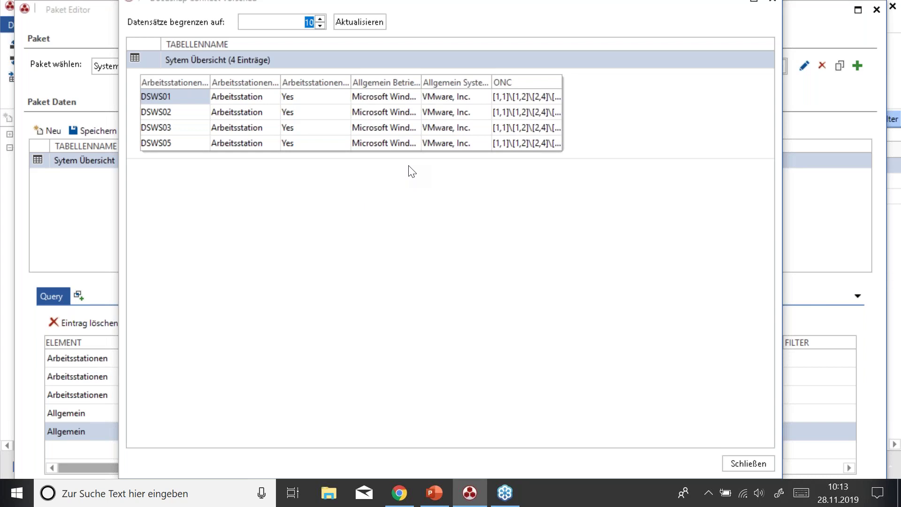
click(740, 464)
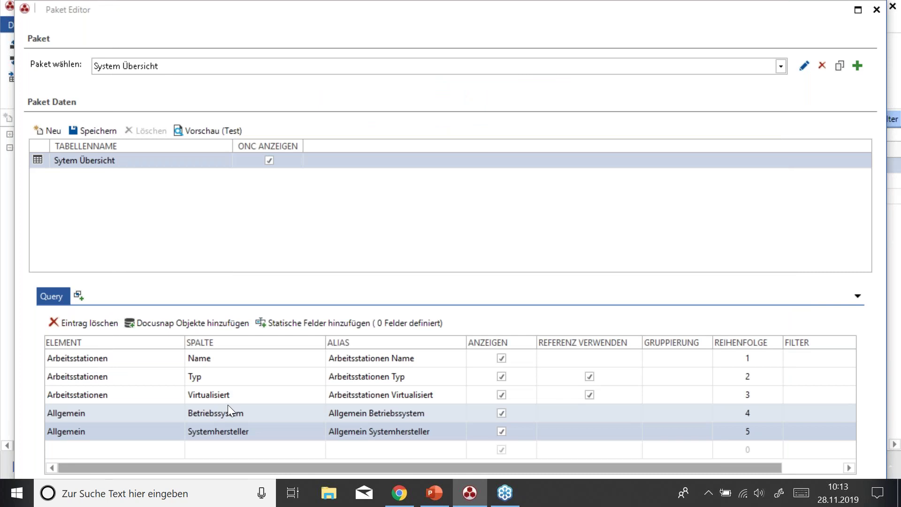
Step: Add a UNION to the query and select the Server object under Infrastruktur, Domäne, Server for it
click(79, 295)
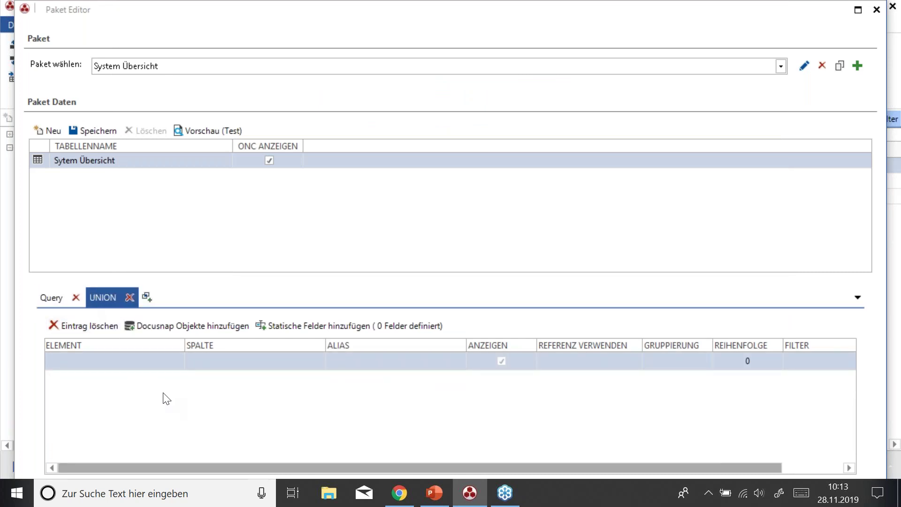
click(99, 361)
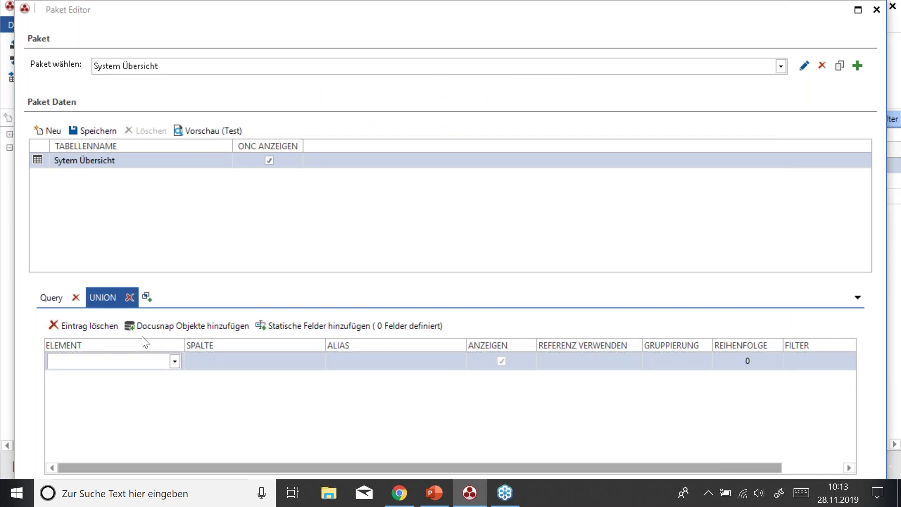
click(153, 325)
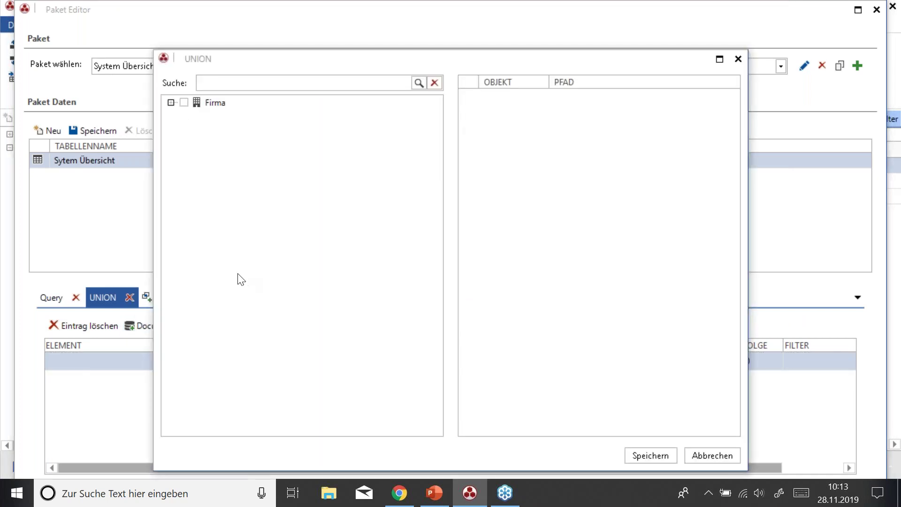
click(171, 102)
click(182, 115)
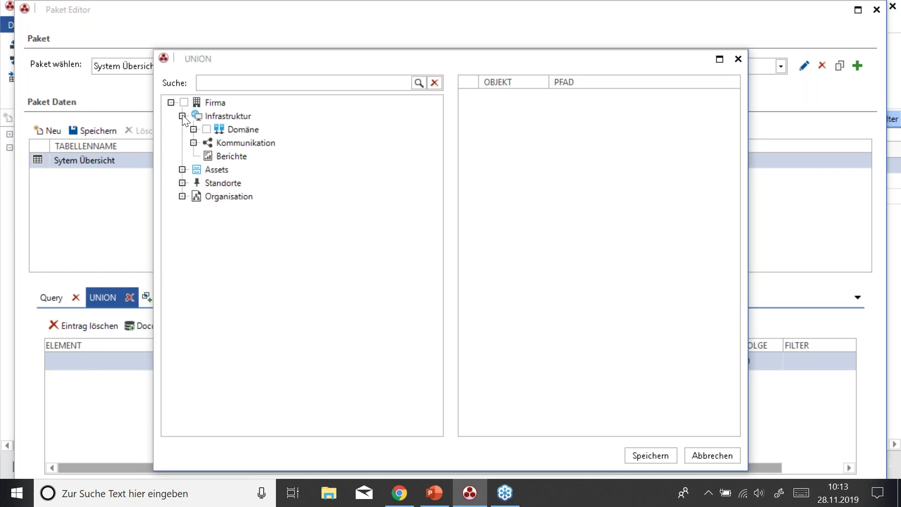
click(194, 129)
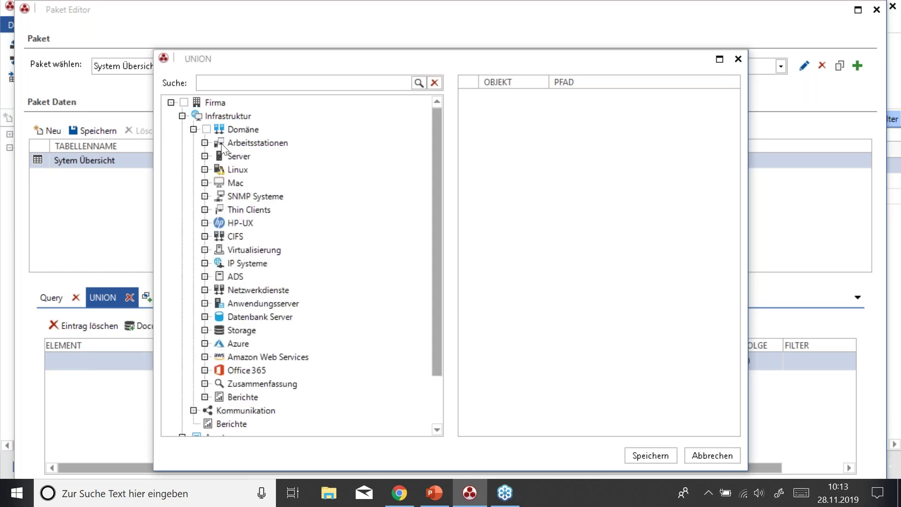
click(205, 155)
click(229, 170)
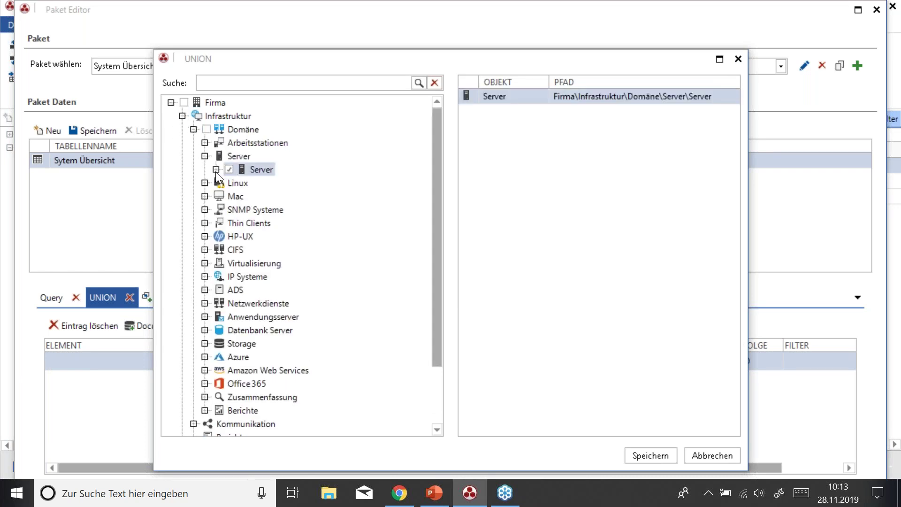
Step: Select the Allgemein object under Server Scans as well and save the UNION's object selection
click(216, 169)
click(228, 196)
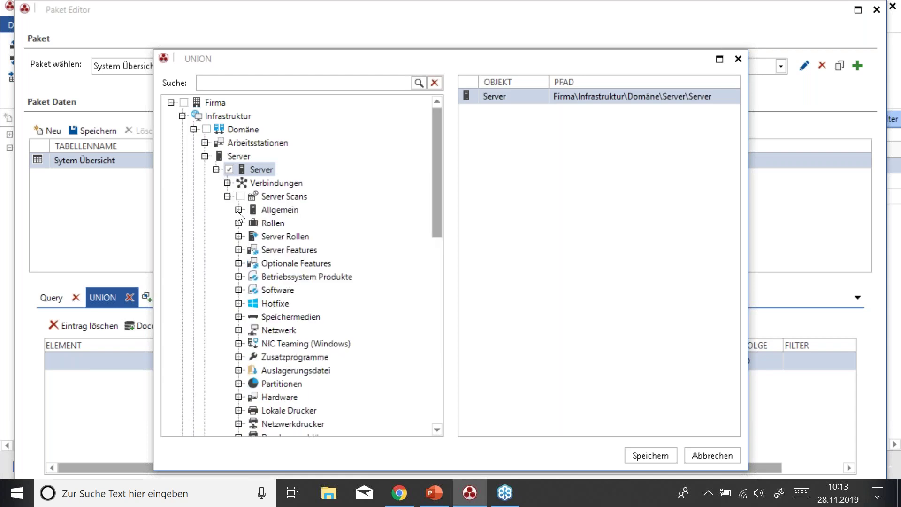
click(238, 210)
click(263, 224)
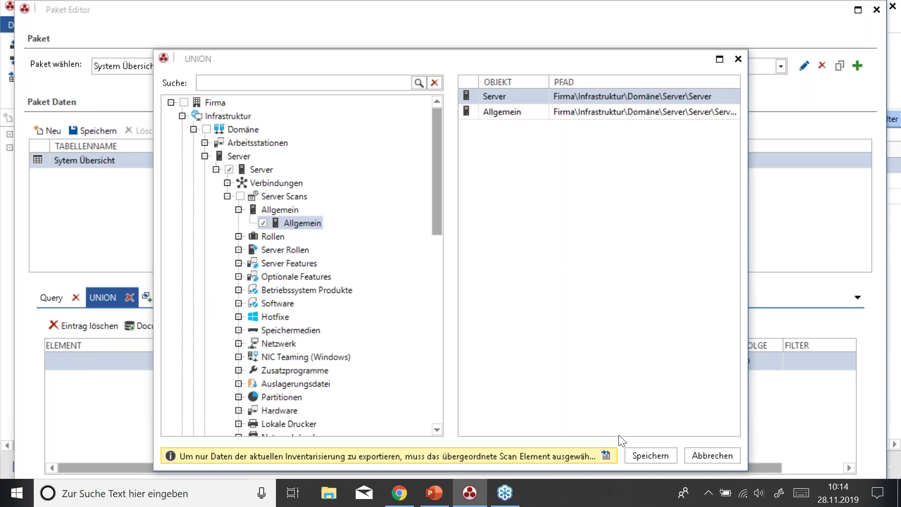
click(648, 455)
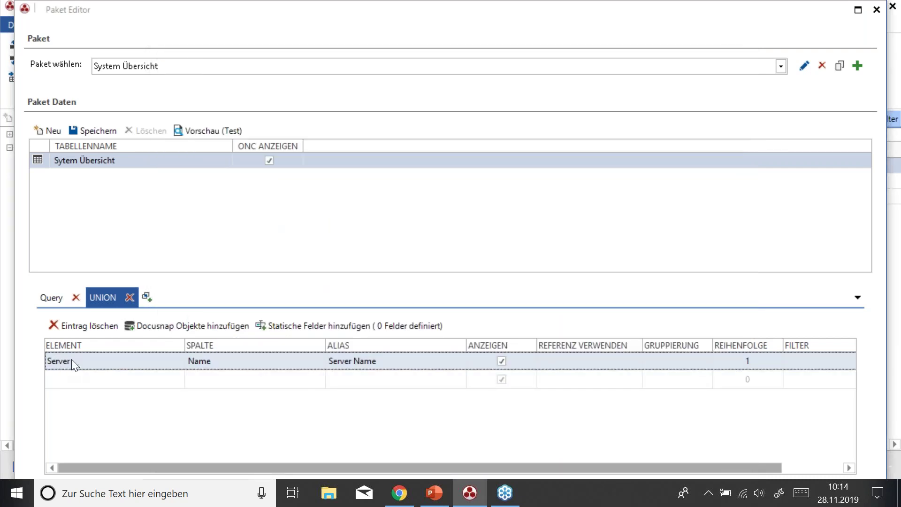
Step: Add a second UNION entry for the element Server with the column Typ
click(89, 381)
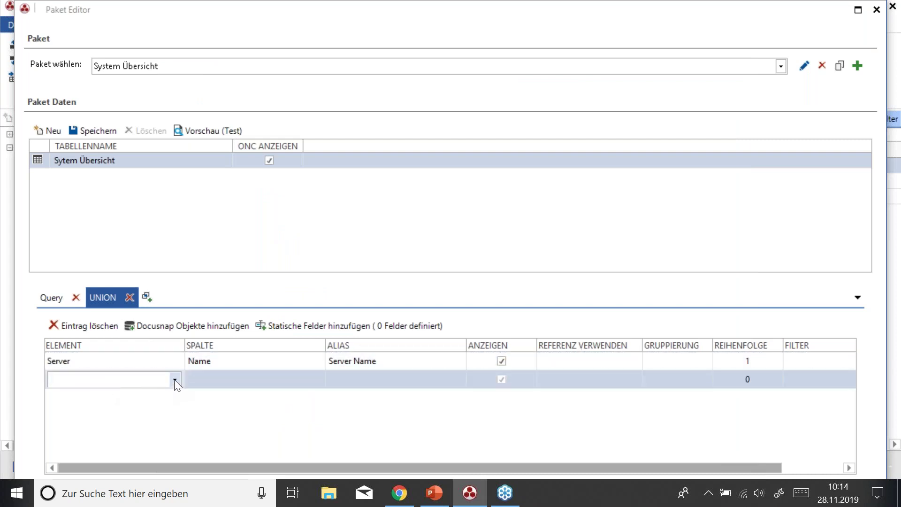
click(175, 380)
click(96, 395)
click(226, 379)
click(315, 378)
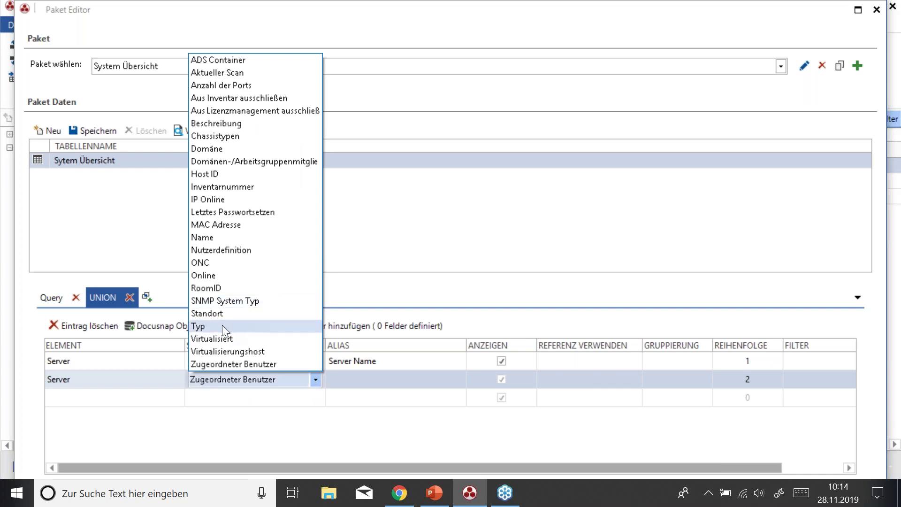
click(221, 326)
Step: Add a third UNION entry for the element Server with the column Virtualisiert
click(169, 396)
click(175, 397)
click(94, 411)
click(200, 396)
click(315, 398)
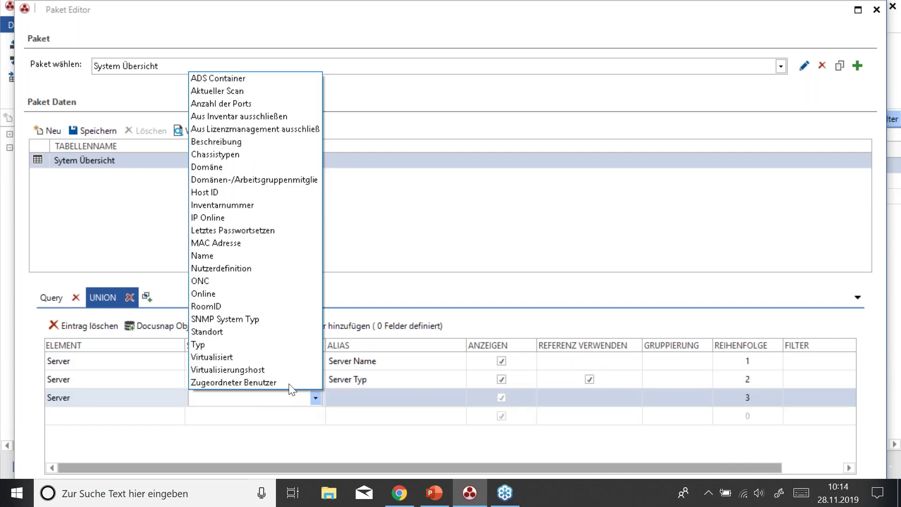
click(229, 358)
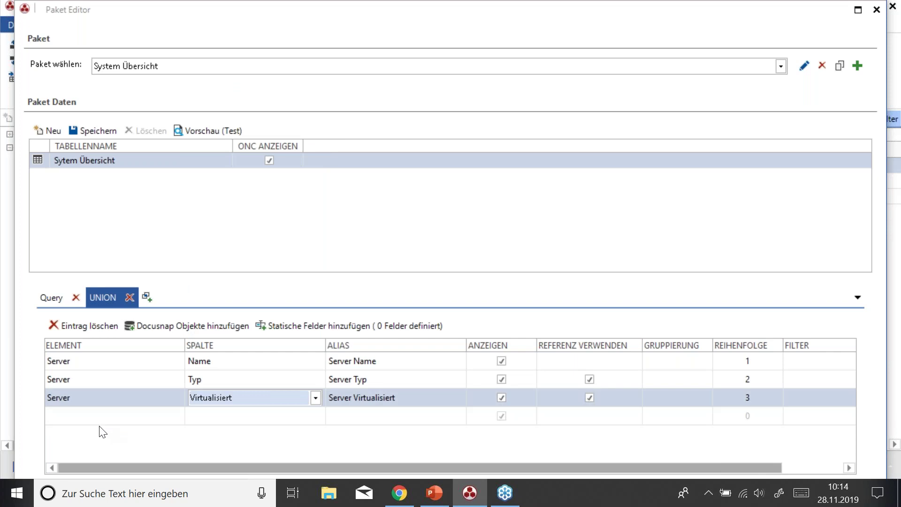
Step: Add a fourth UNION entry for the element Allgemein with the column Betriebssystem
click(173, 416)
click(174, 417)
click(94, 437)
click(234, 420)
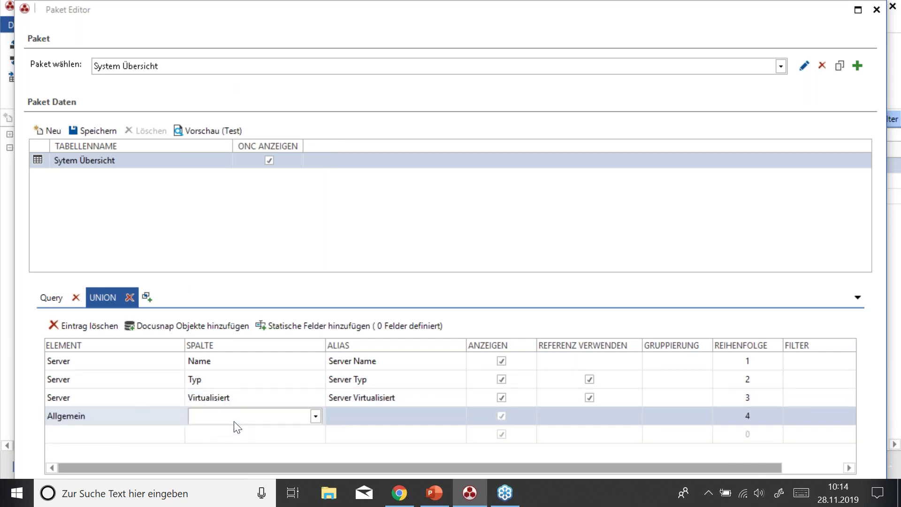
click(316, 417)
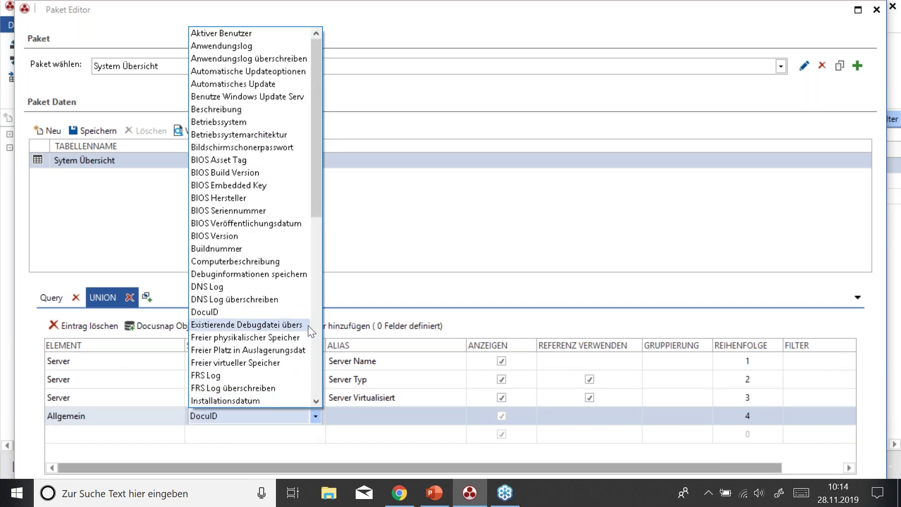
click(230, 122)
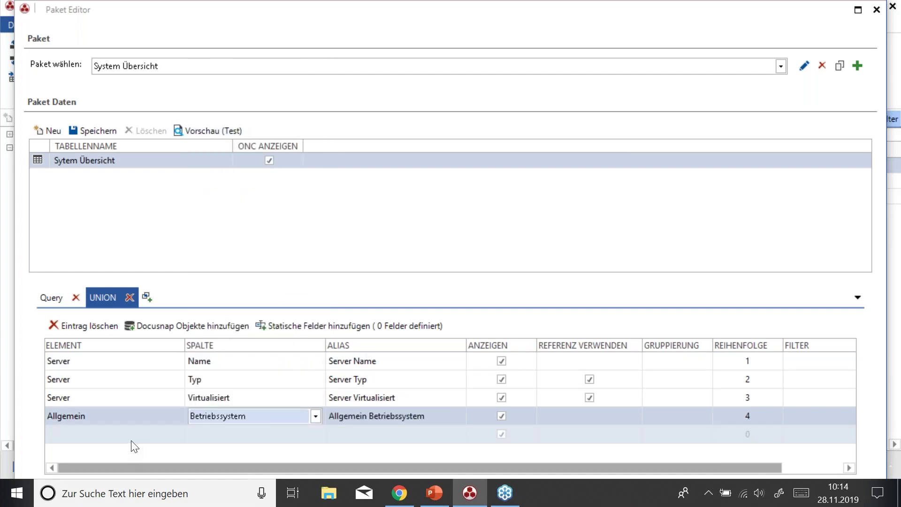
Step: Add a fifth UNION entry for the element Allgemein with the column Systemhersteller
click(170, 435)
click(173, 436)
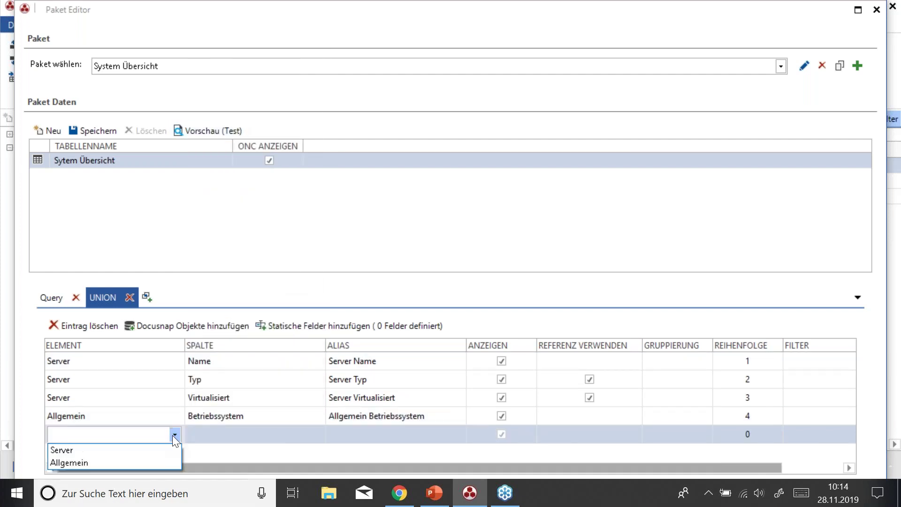
click(91, 463)
click(310, 434)
click(315, 434)
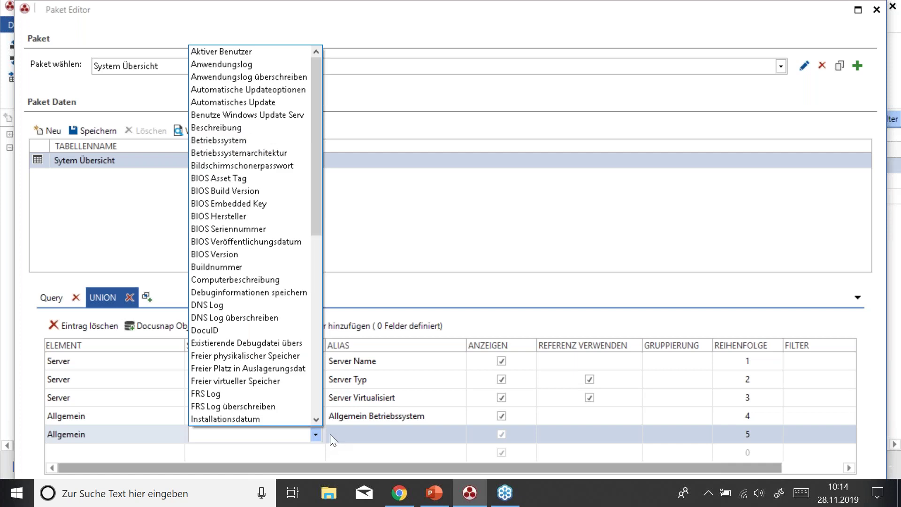
scroll(276, 341, down, 9)
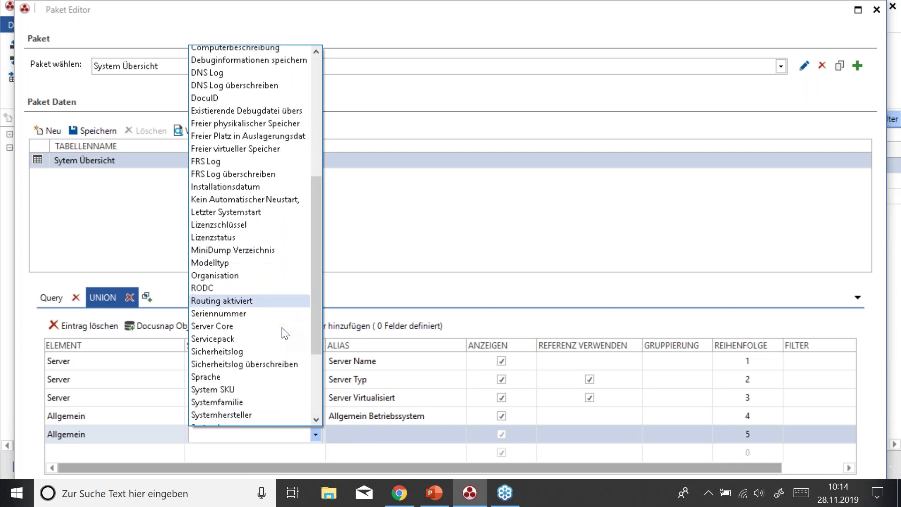
click(263, 293)
Step: Save the package data with the UNION and check the combined workstation and server results in the test preview
click(92, 131)
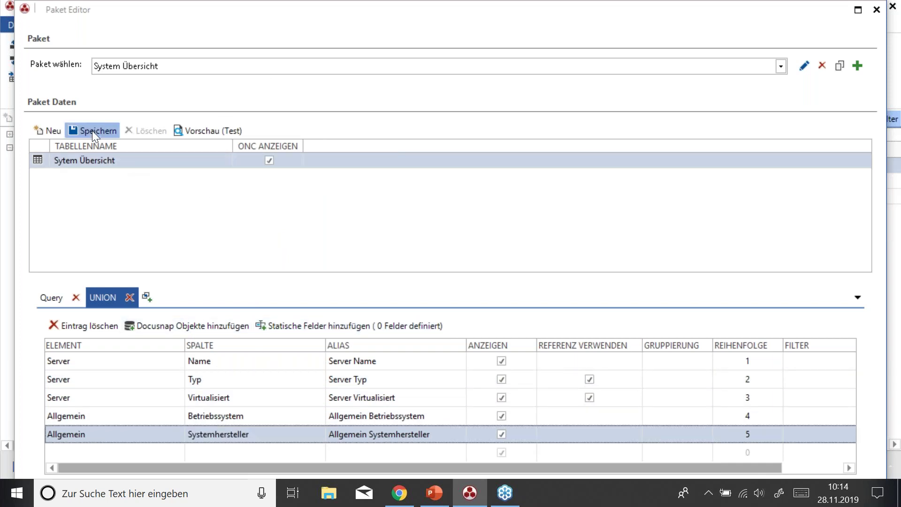
click(205, 130)
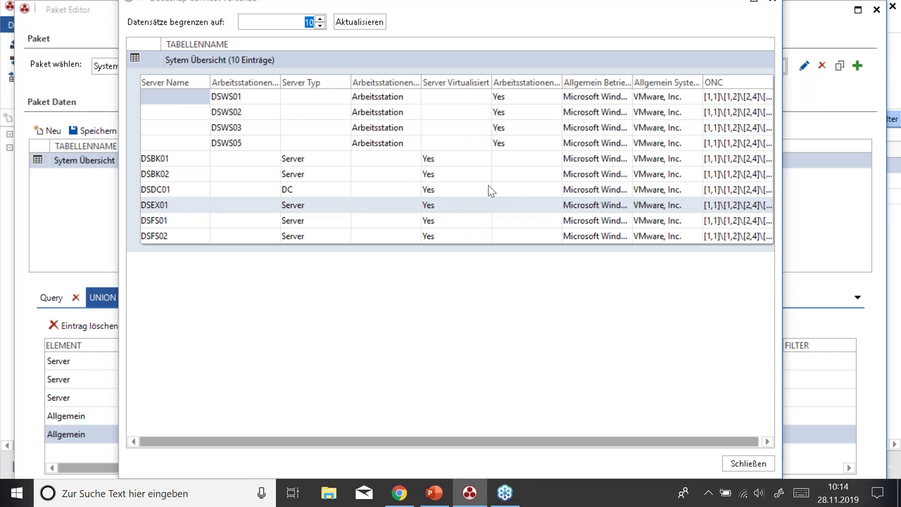
click(773, 4)
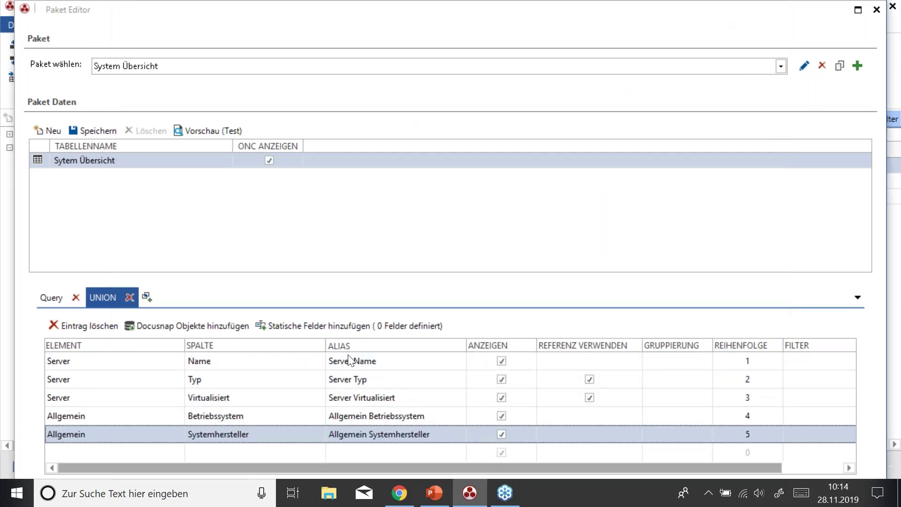
click(356, 348)
click(357, 349)
click(357, 360)
click(408, 361)
triple_click(426, 358)
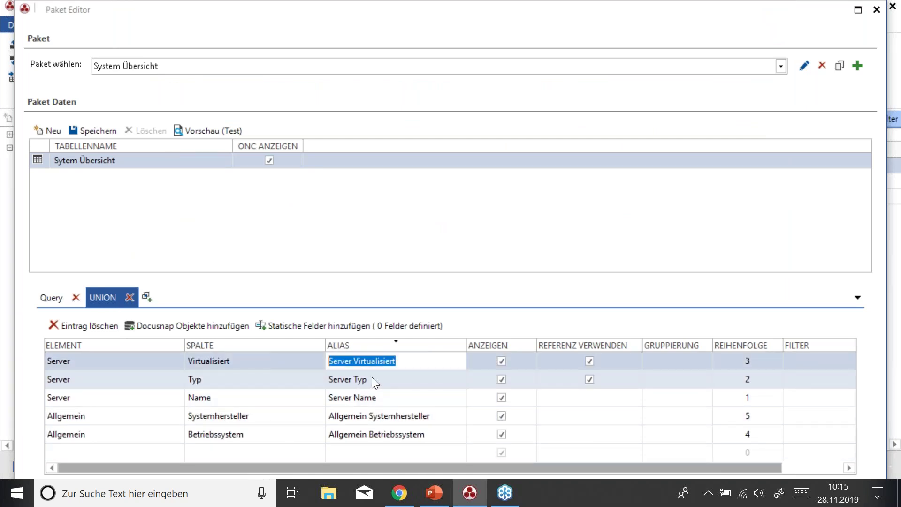
Step: In the base Query, set the alias of the Arbeitsstationen Name entry to Name
click(46, 296)
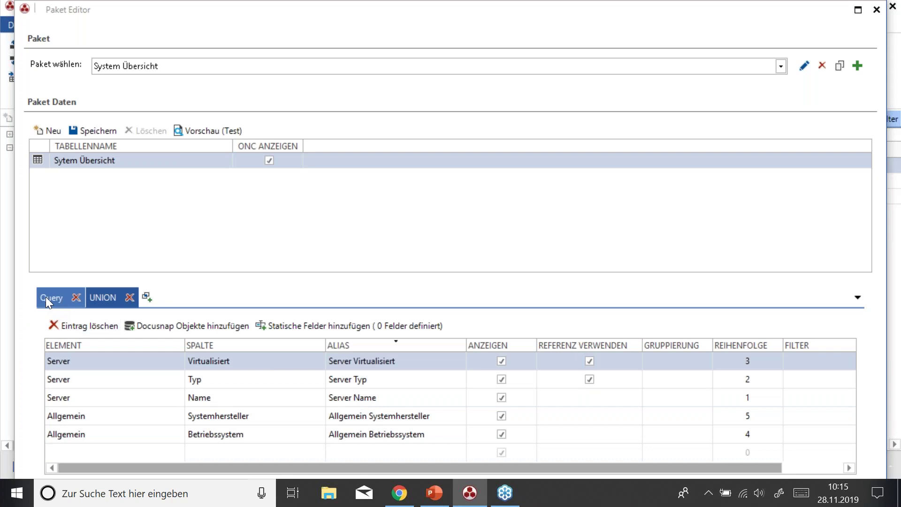
click(399, 365)
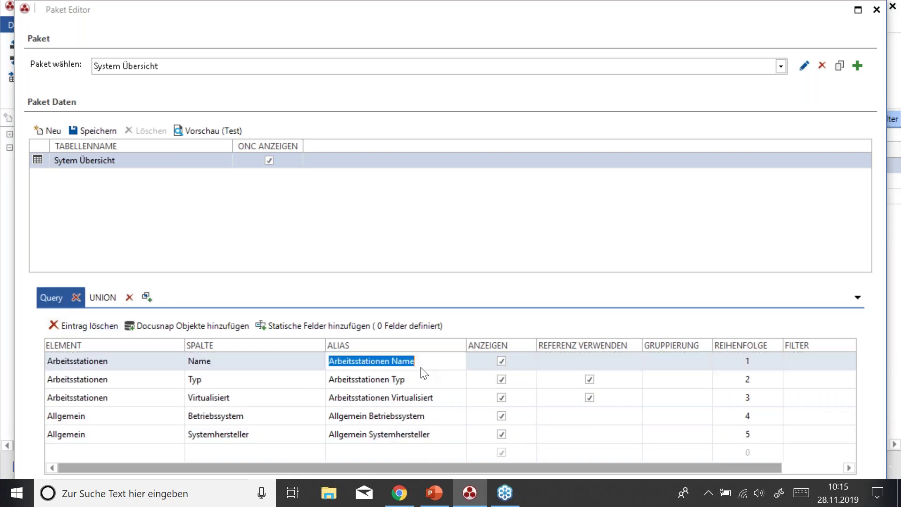
text(N)
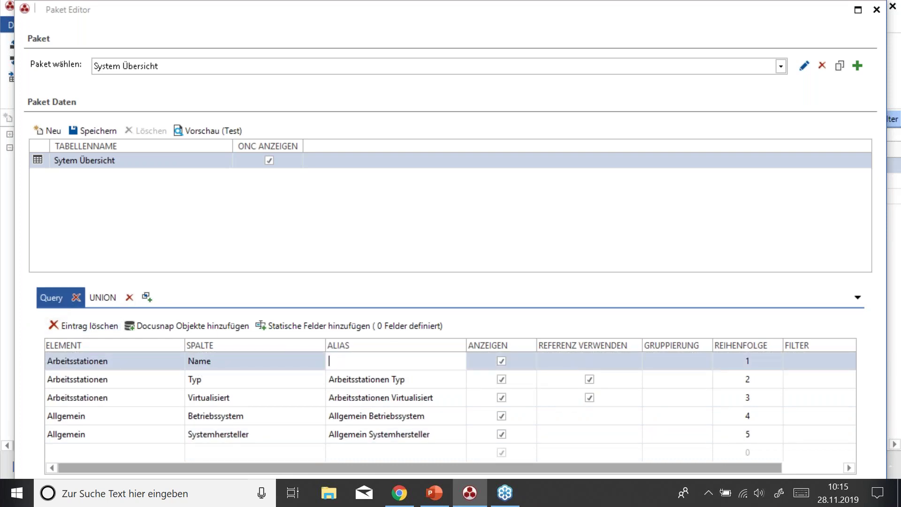
text(Name)
Step: In the UNION, set the alias of the Server entry for the column Name to Name
click(102, 297)
click(390, 399)
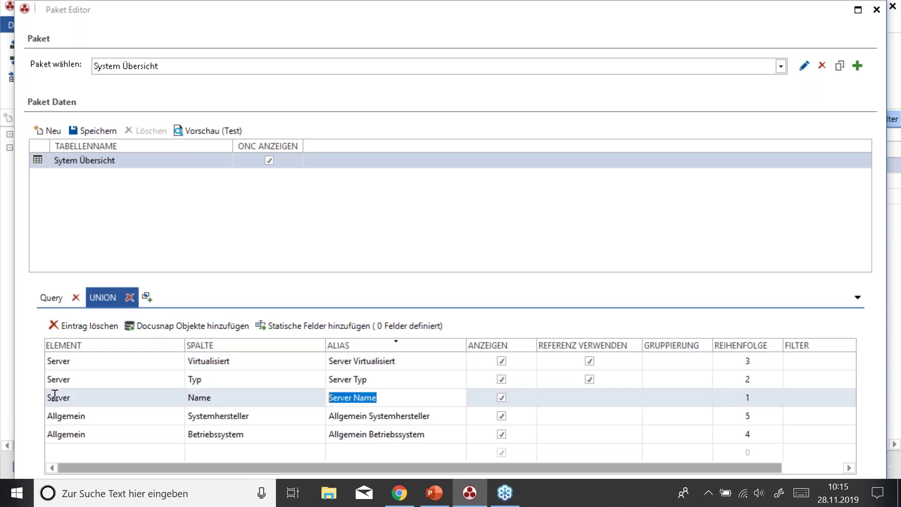
text(Name)
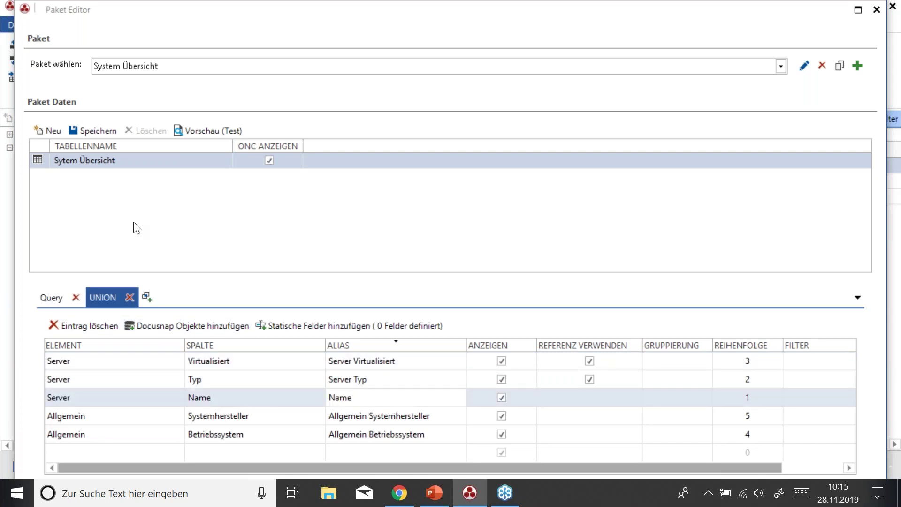
Step: Save the package data and check the combined Name column in the test preview
click(97, 130)
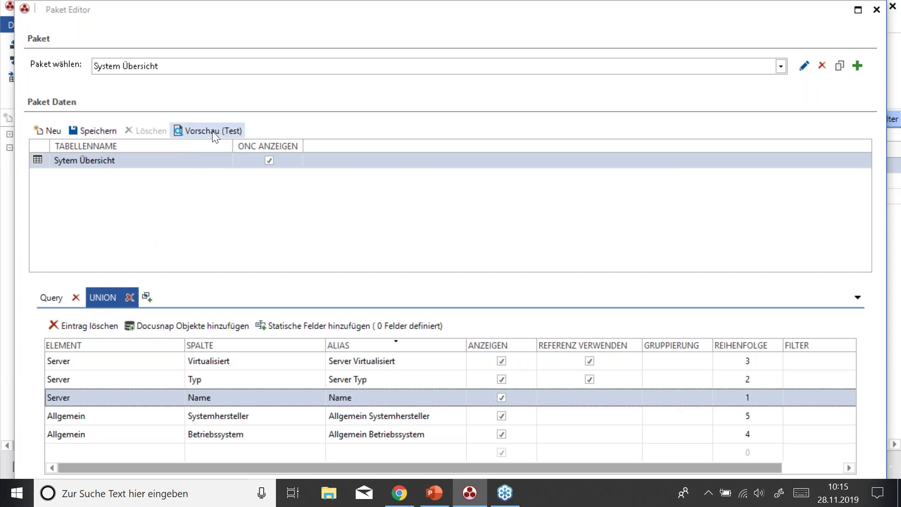
click(212, 131)
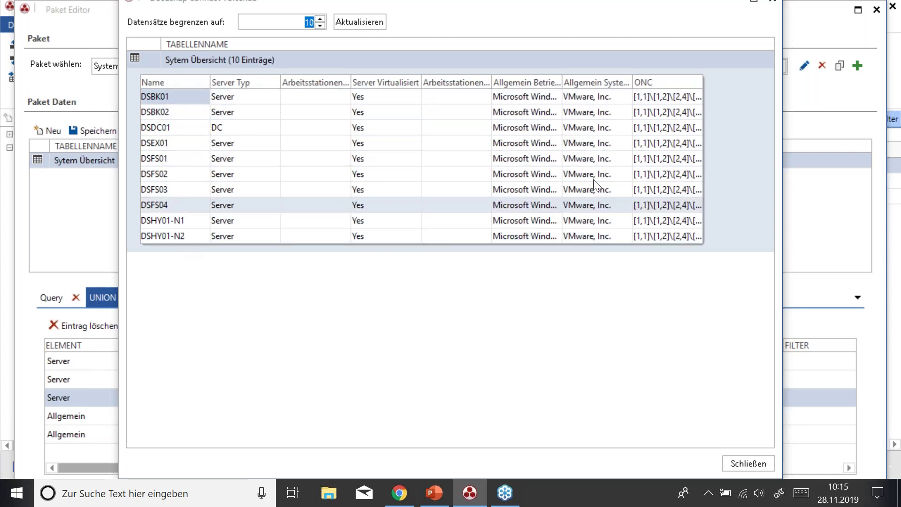
click(772, 2)
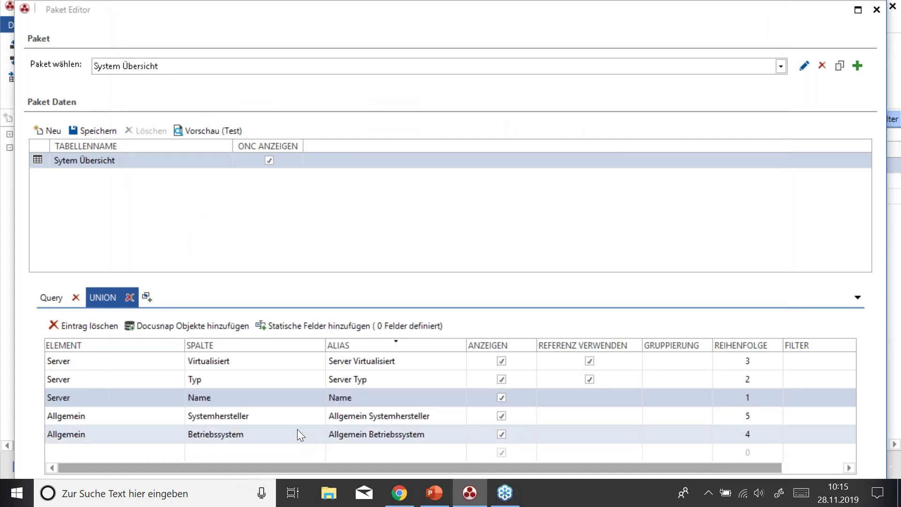
Step: Sort the UNION entries by element, save the package data and close the package editor
click(85, 348)
click(86, 348)
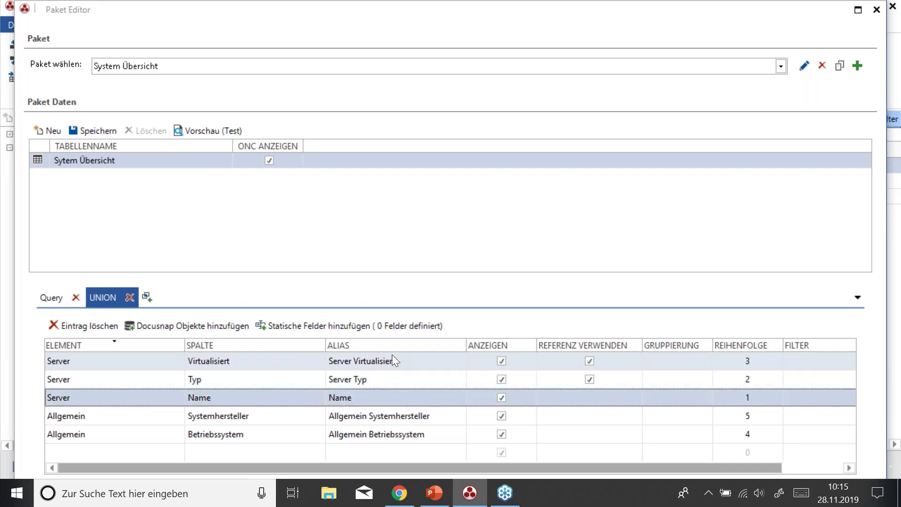
click(93, 131)
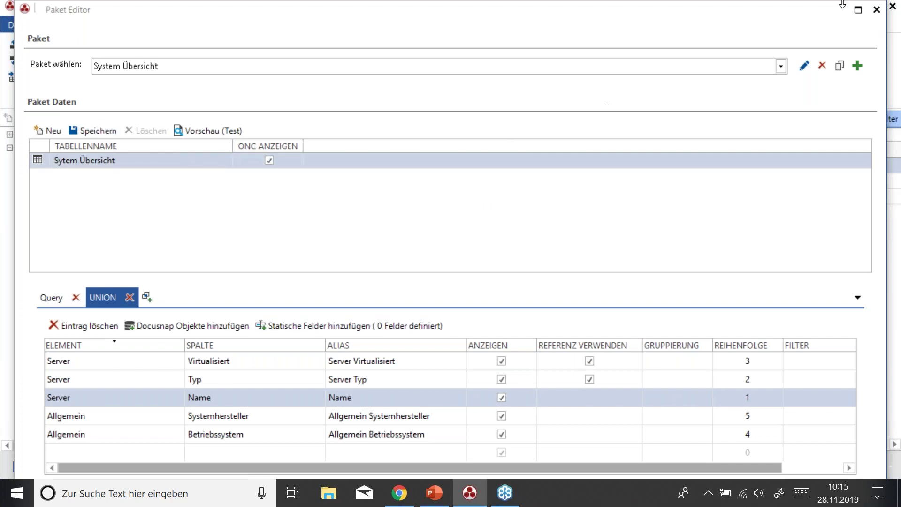
click(876, 9)
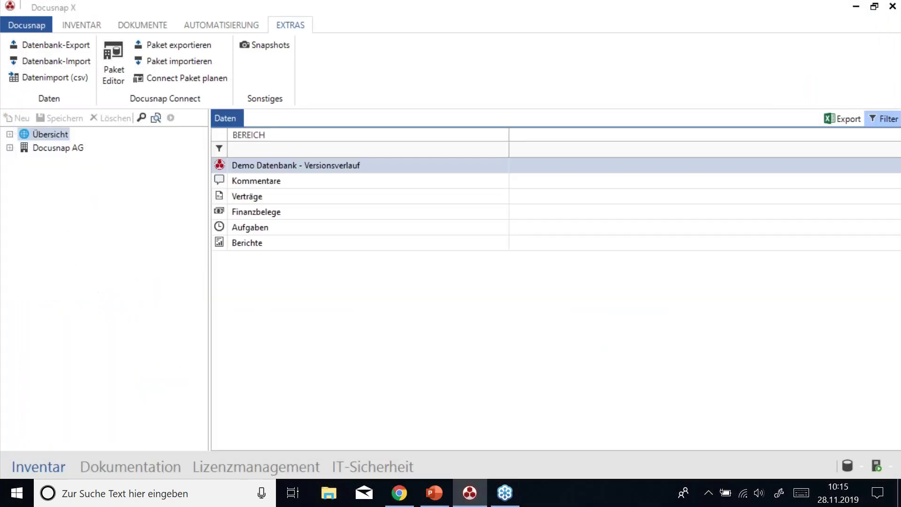
Step: Open the systemübersicht export of 2019-11-19 under Connect in the Docusnap AG tree
click(10, 148)
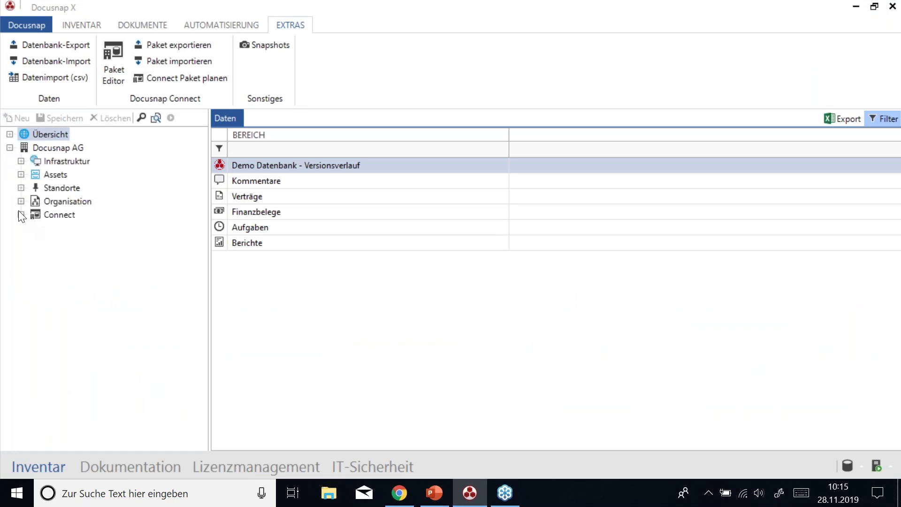
click(21, 215)
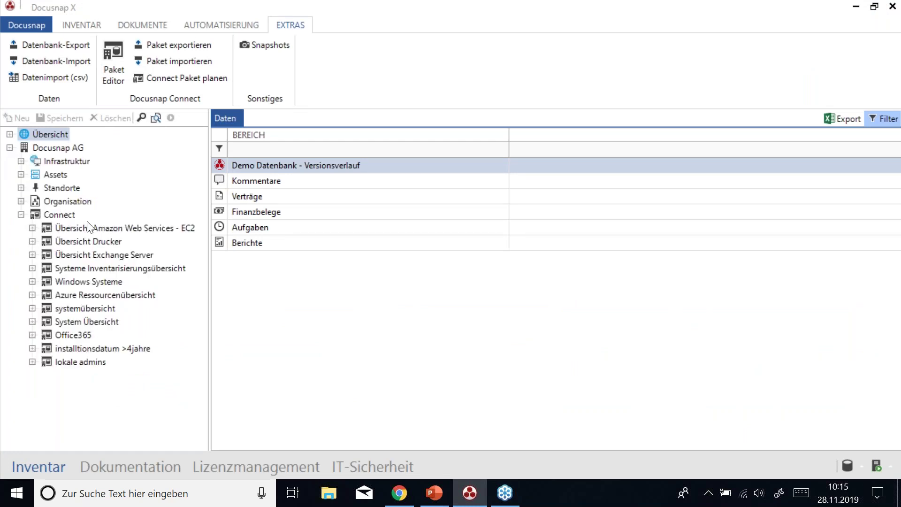
click(123, 311)
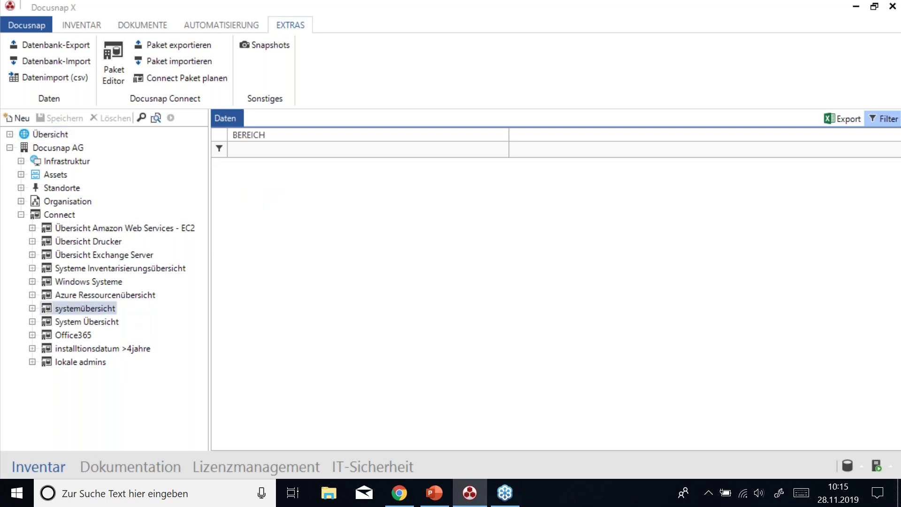
double_click(89, 307)
double_click(95, 322)
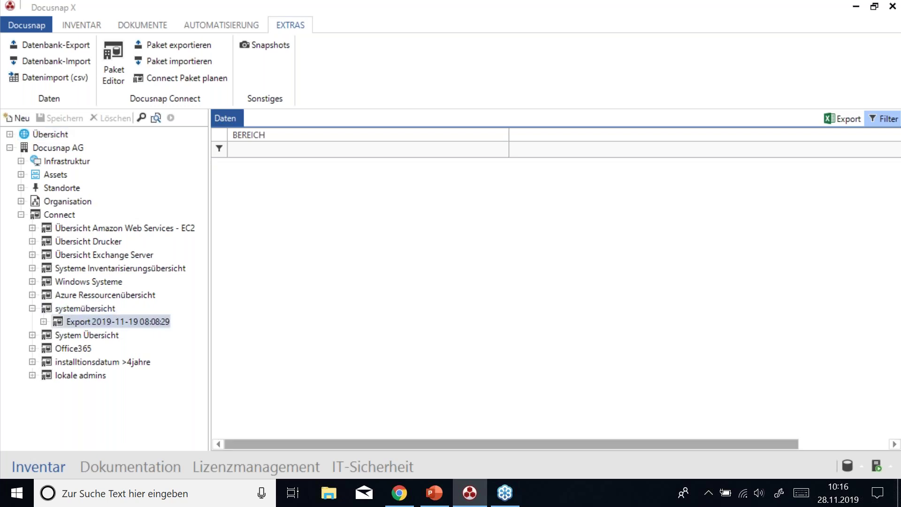
double_click(101, 320)
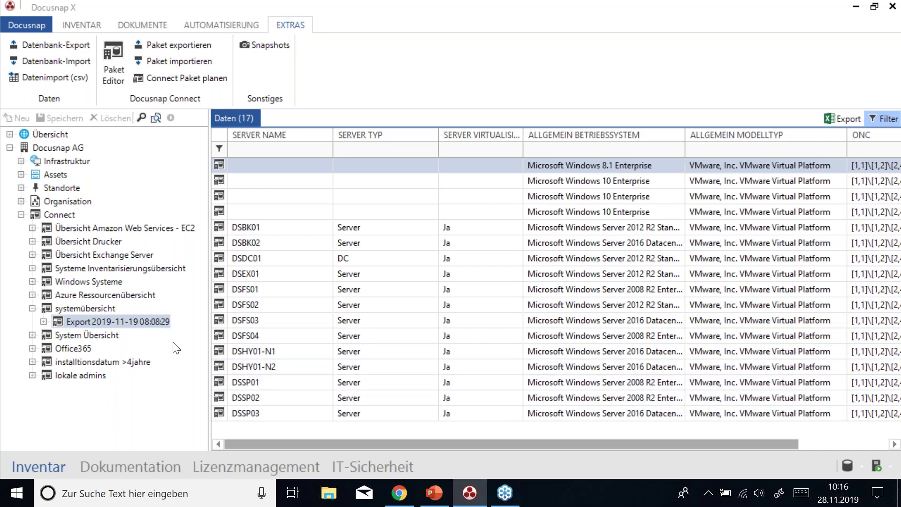
Step: Filter the export's Allgemein Betriebssystem column by *windows 10* and select the System Übersicht package in the tree
click(587, 150)
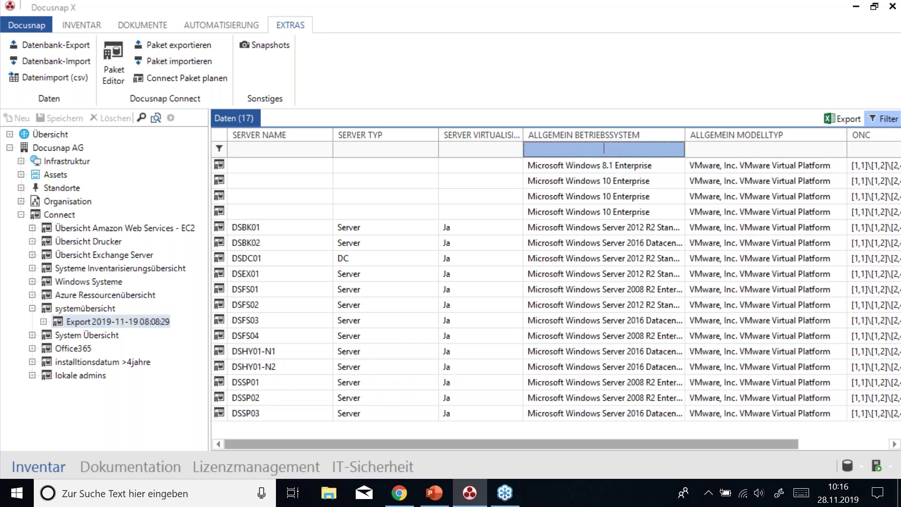
text(*windoes)
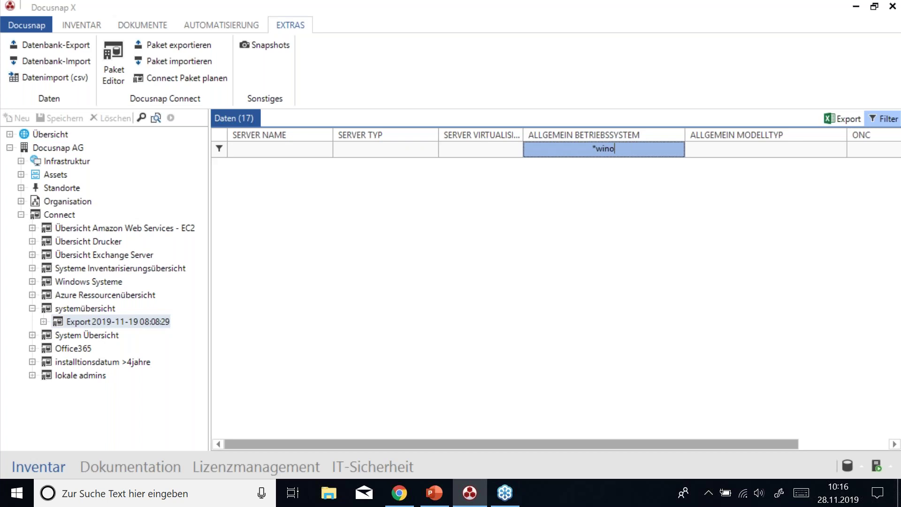
key(BackSpace)
key(BackSpace)
text(ws 10*)
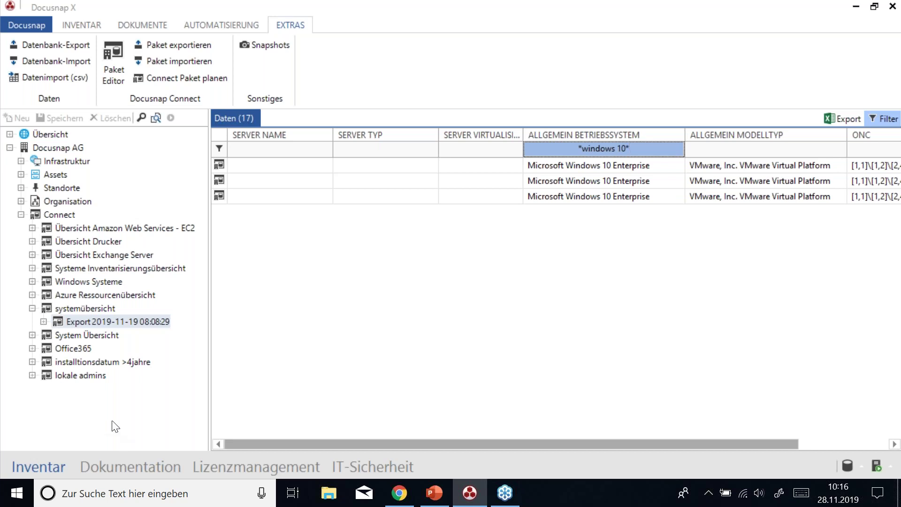
click(85, 336)
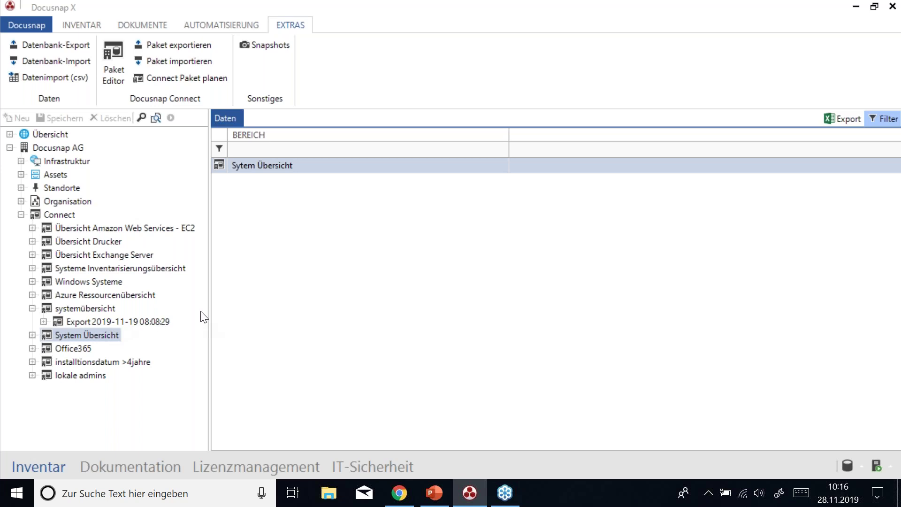
Step: Open the package editor and start a new Connect package with the title Lokale Administratoren
click(114, 65)
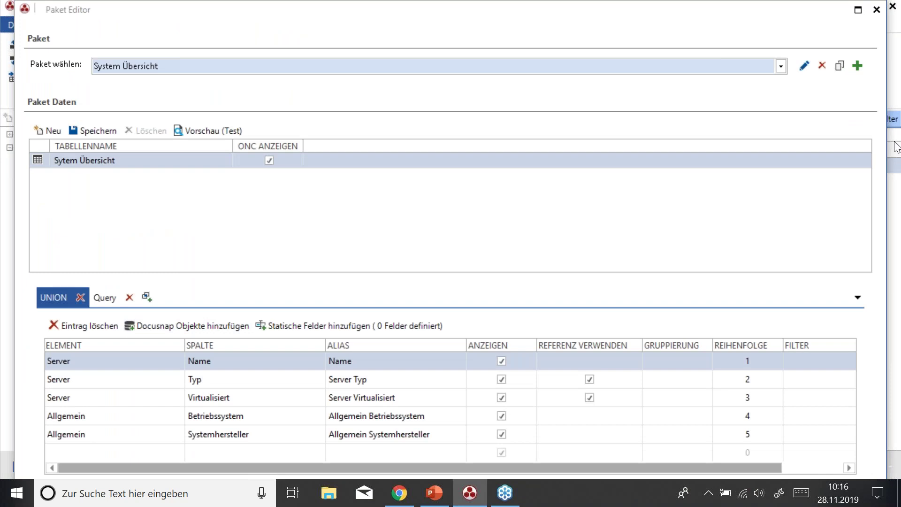
click(858, 65)
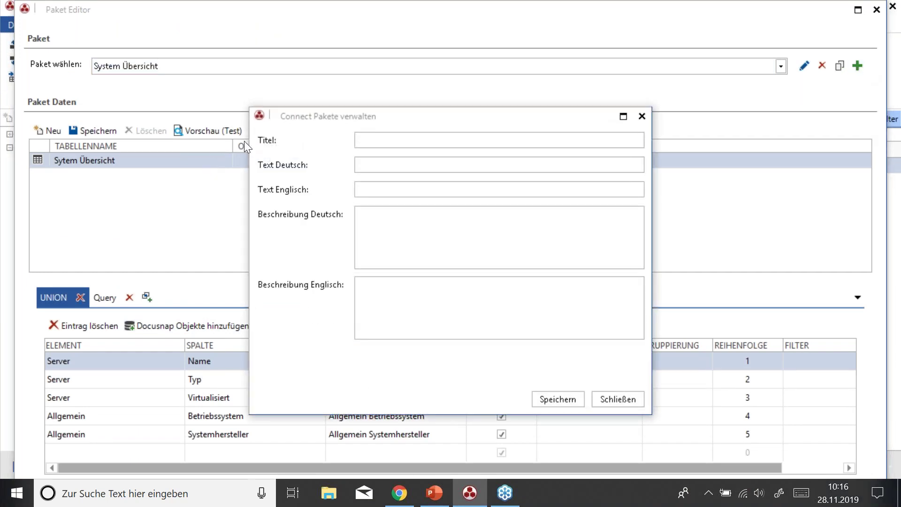
text(Loa)
text(kale Administ)
text(ratoren)
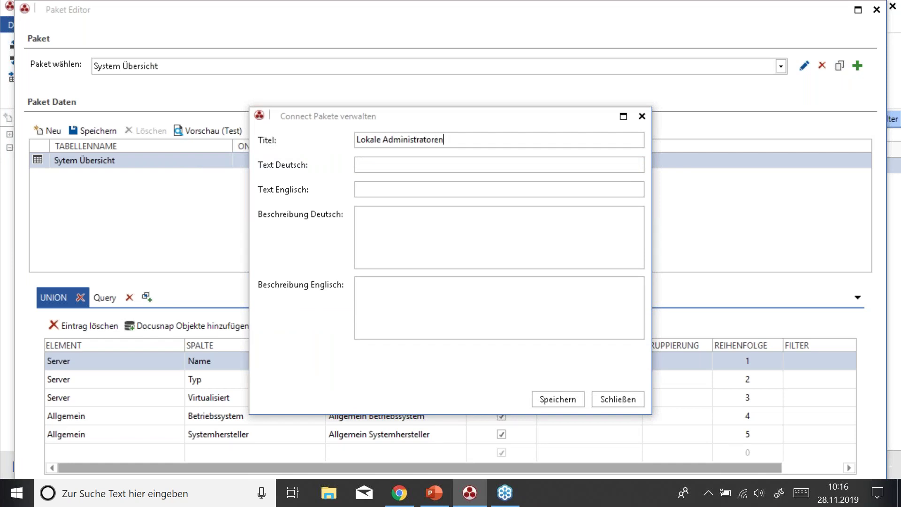
Step: Set the package's German and English text to Lokale Administratoren, save it and close the package dialog
key(ctrl+a)
key(ctrl+c)
click(439, 164)
key(ctrl+v)
click(398, 189)
key(ctrl+v)
click(560, 400)
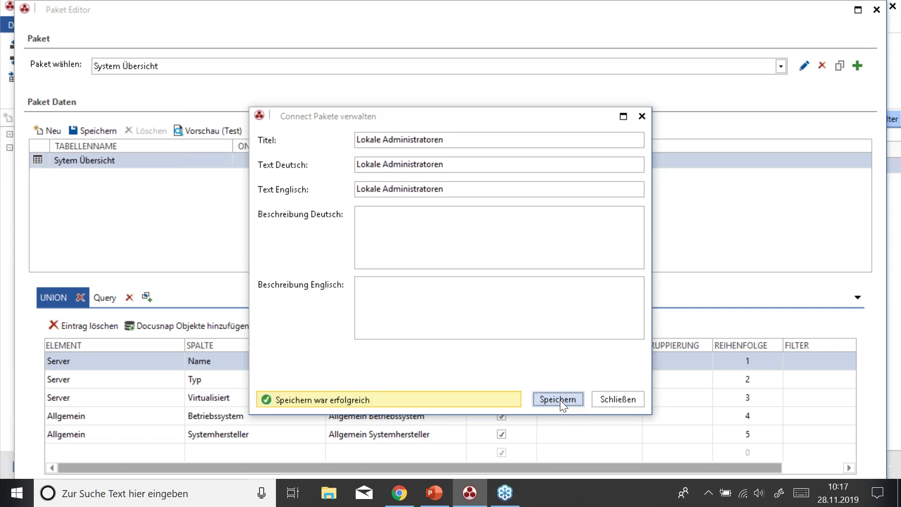
click(607, 399)
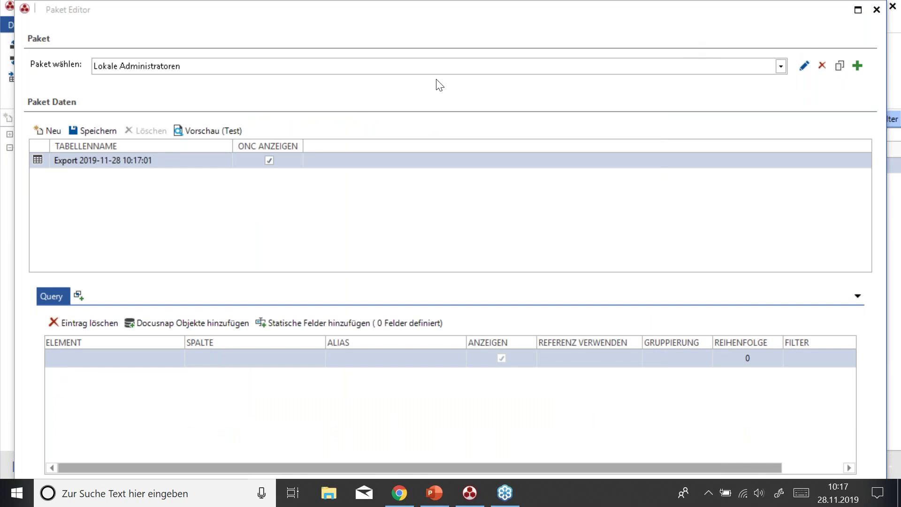
Step: Rename the new package's data table as Lokale Administratoren
click(151, 161)
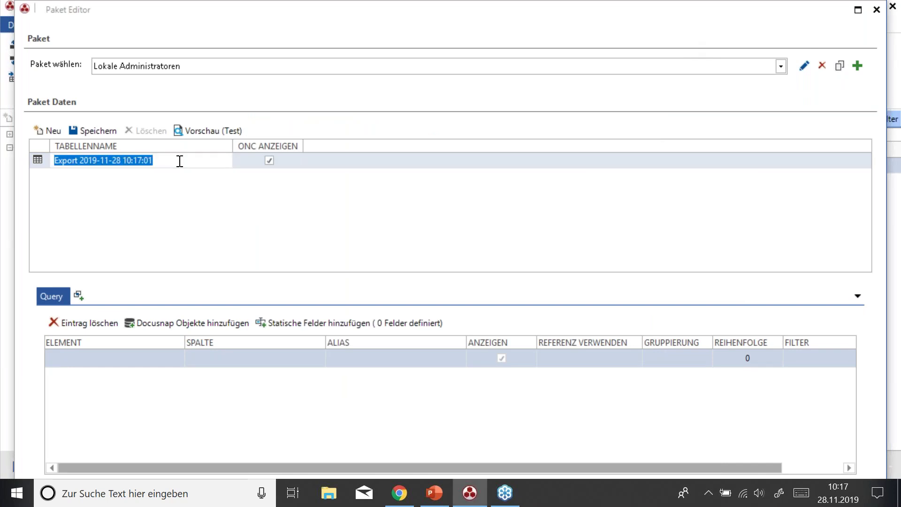
key(BackSpace)
key(ctrl+v)
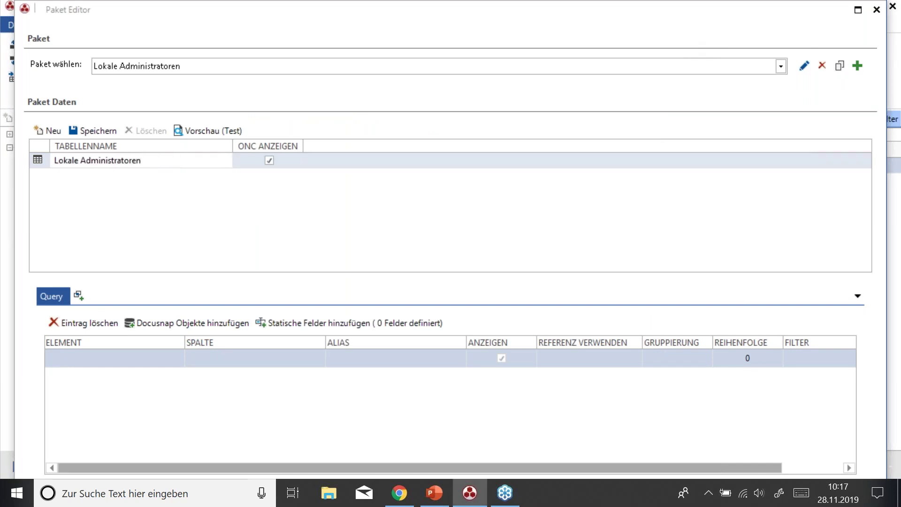
key(Return)
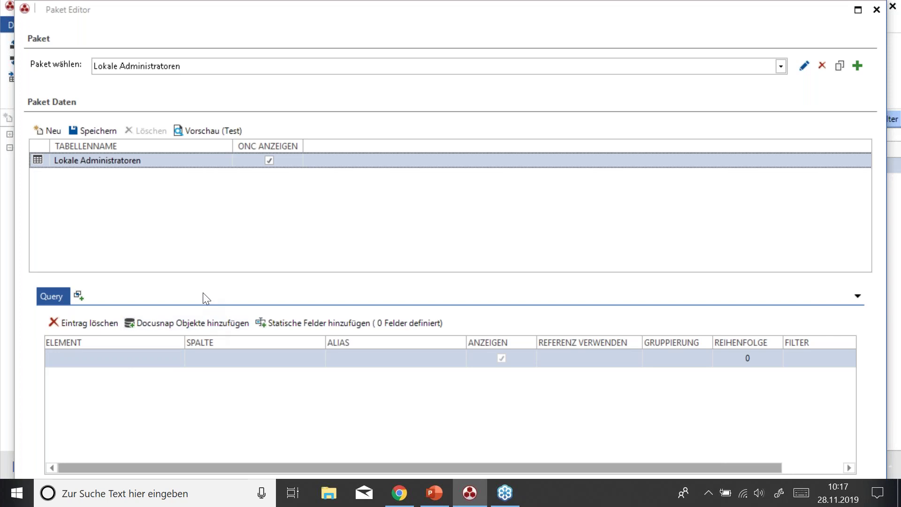
Step: Select the Docusnap objects Arbeitsstationen and Arbeitsstation Scans under Firma, Infrastruktur, Domäne for the Query
click(176, 321)
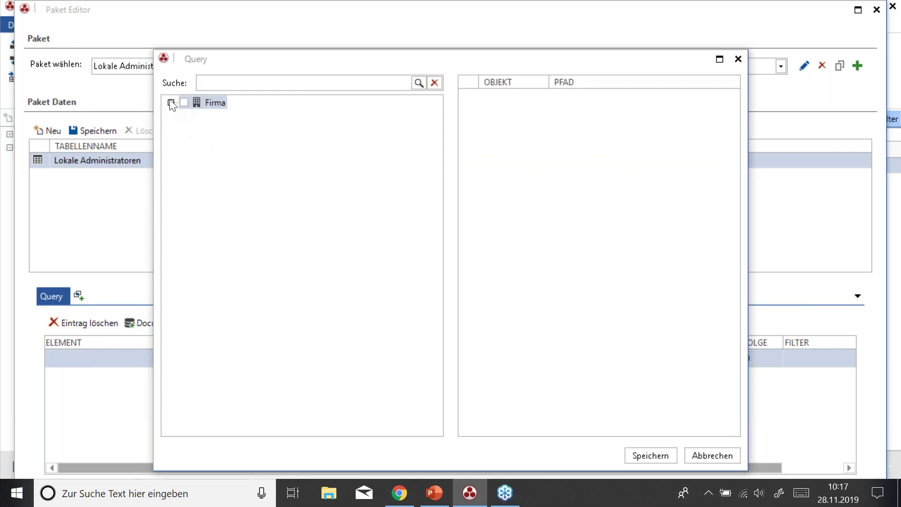
click(171, 103)
click(182, 116)
click(194, 129)
click(205, 143)
click(216, 156)
click(229, 156)
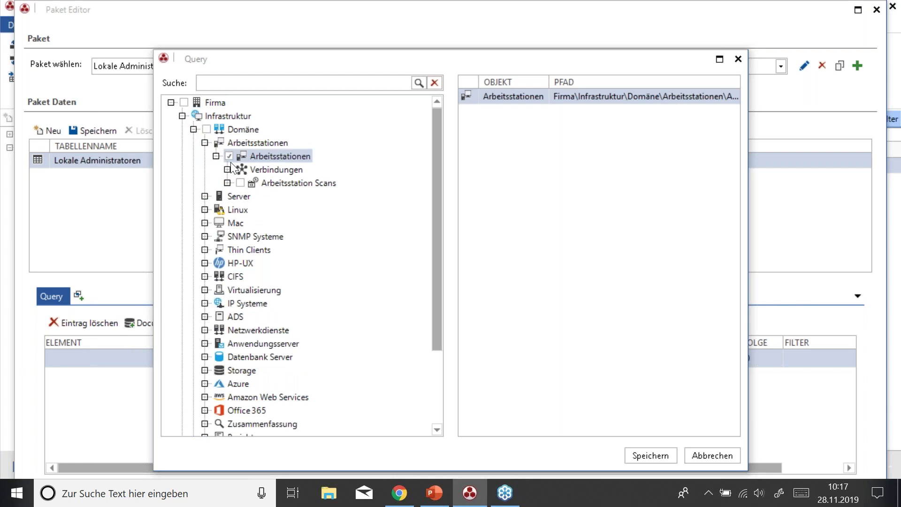
click(240, 183)
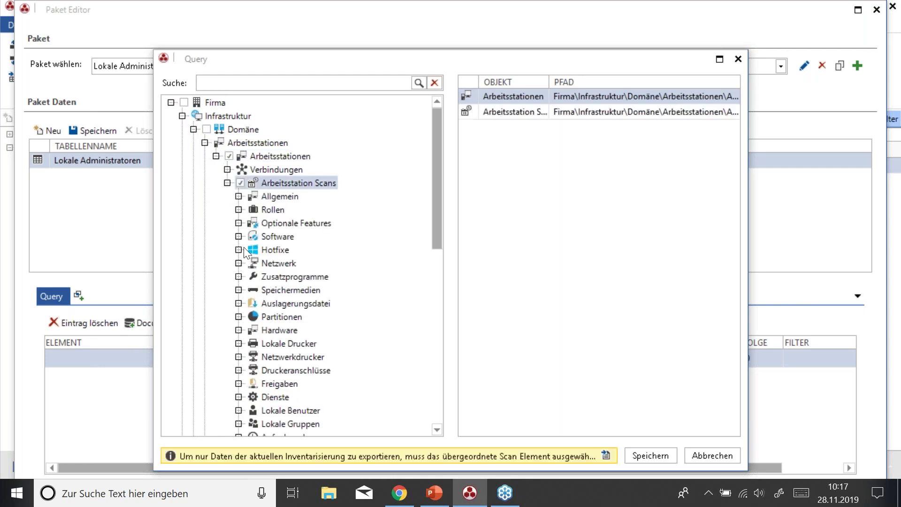
Step: Include Lokale Gruppen and Lokale Gruppenmitglieder from Arbeitsstation Scans in the Query and save the object selection
click(238, 197)
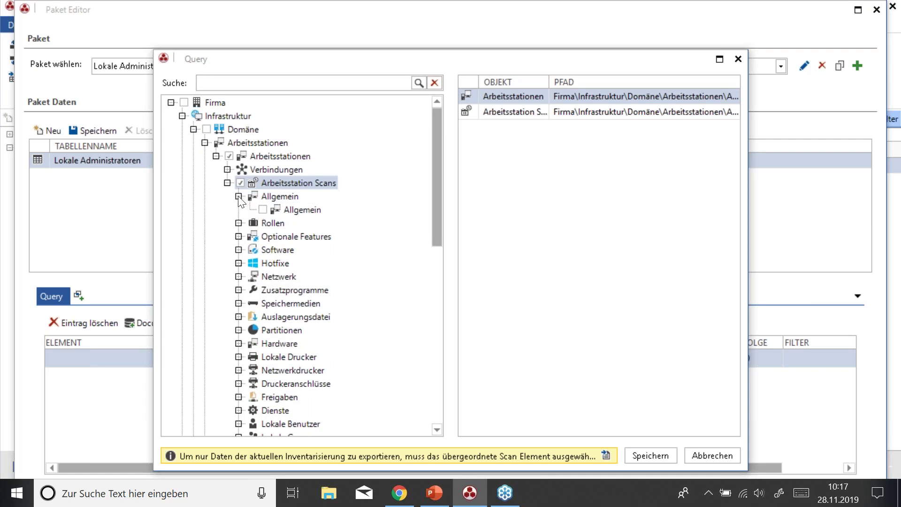
click(238, 197)
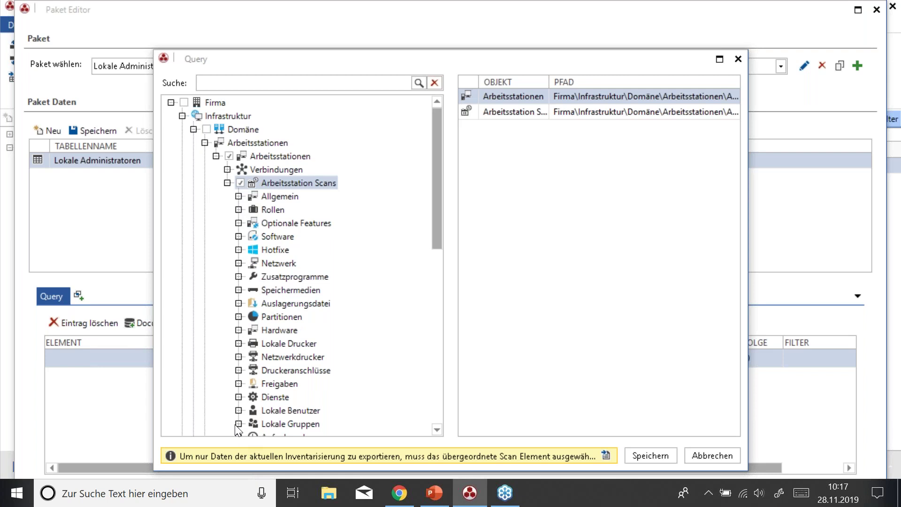
scroll(260, 404, down, 1)
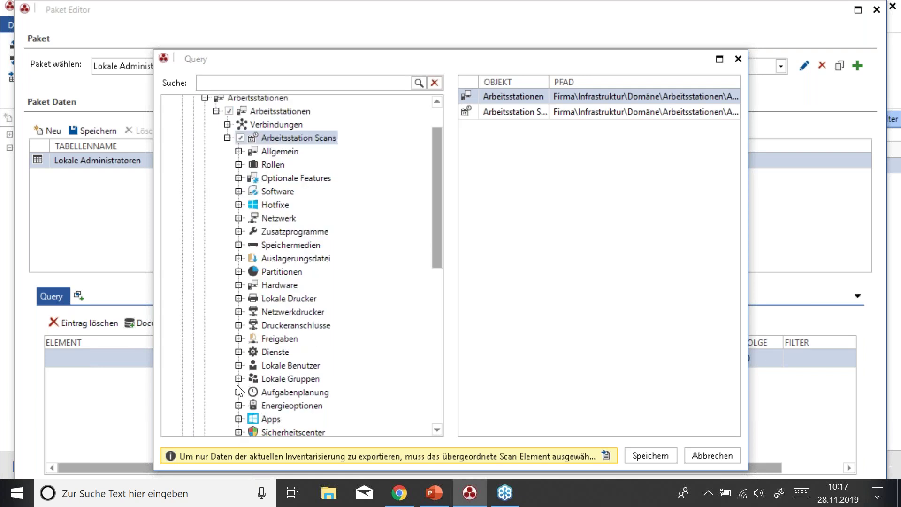
click(239, 379)
click(263, 392)
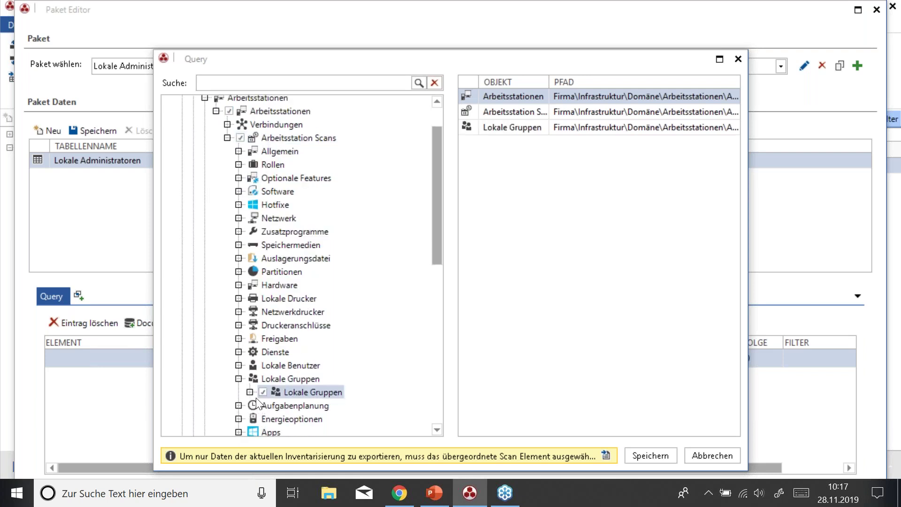
click(250, 392)
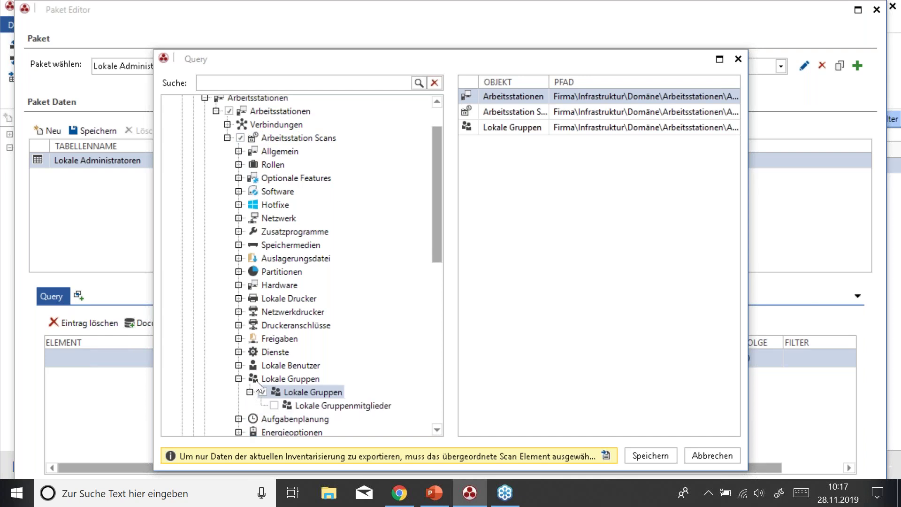
click(274, 406)
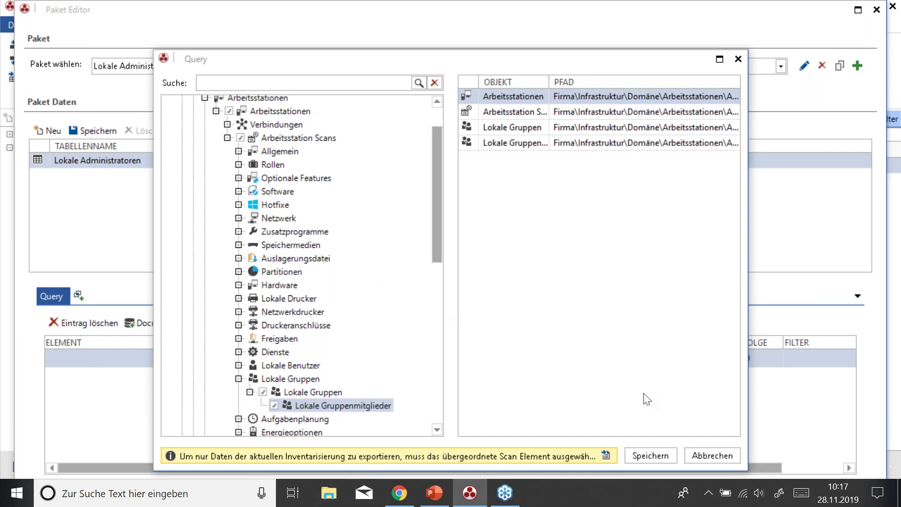
click(647, 454)
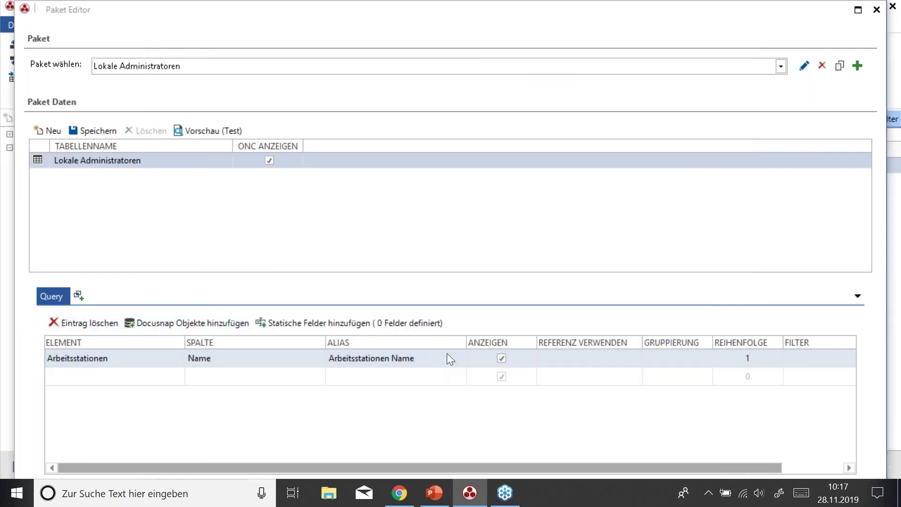
Step: Add the Scandatum column of Arbeitsstation Scans as the second entry in the Query
click(93, 376)
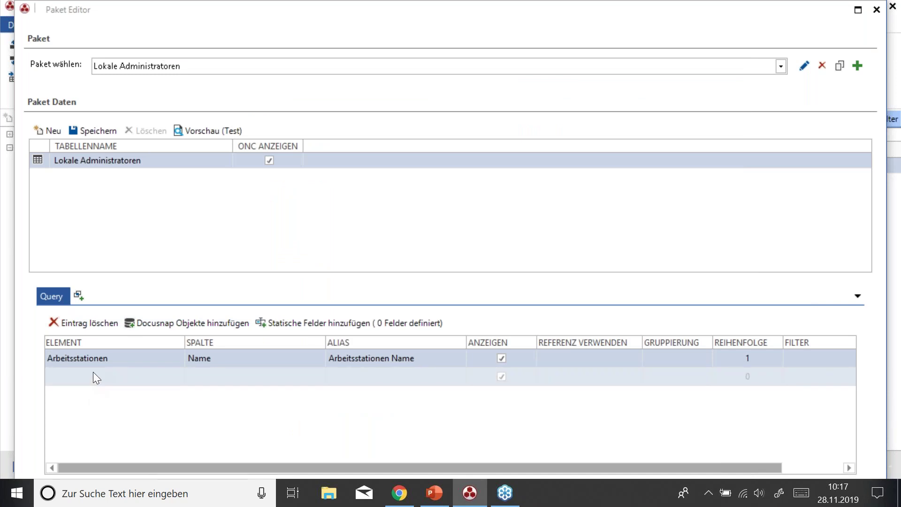
click(174, 376)
click(94, 406)
click(253, 376)
click(315, 376)
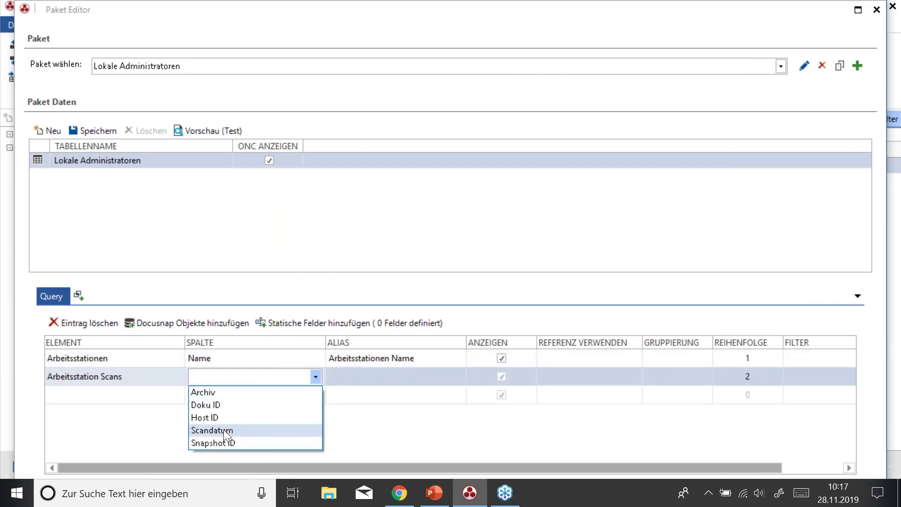
click(224, 429)
Step: Add the Name column of Lokale Gruppen as the third entry in the Query
click(132, 398)
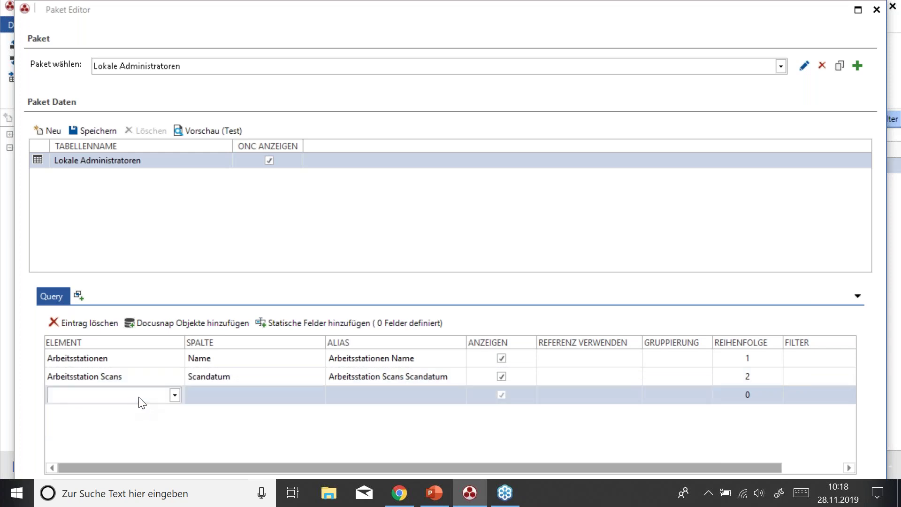
click(174, 395)
click(100, 435)
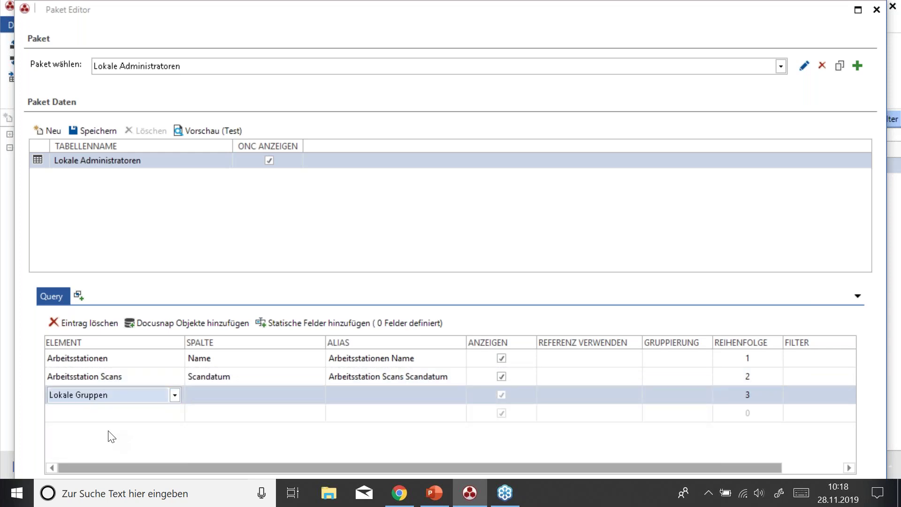
click(225, 393)
click(316, 394)
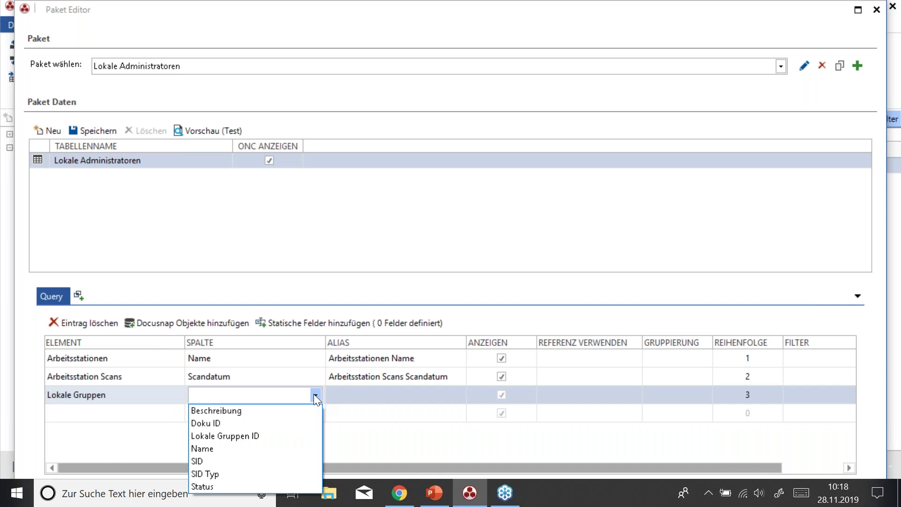
click(211, 448)
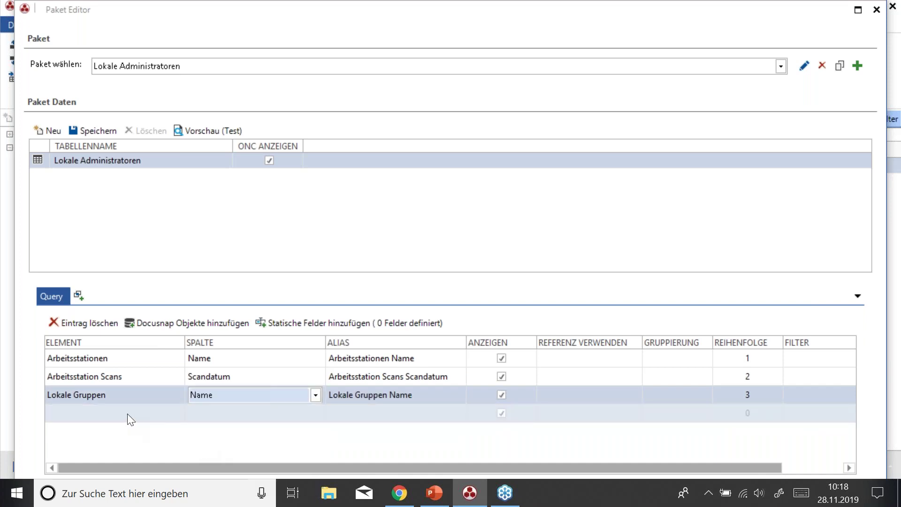
Step: Add the Name column of Lokale Gruppenmitglieder as the fourth entry in the Query
click(127, 414)
click(175, 414)
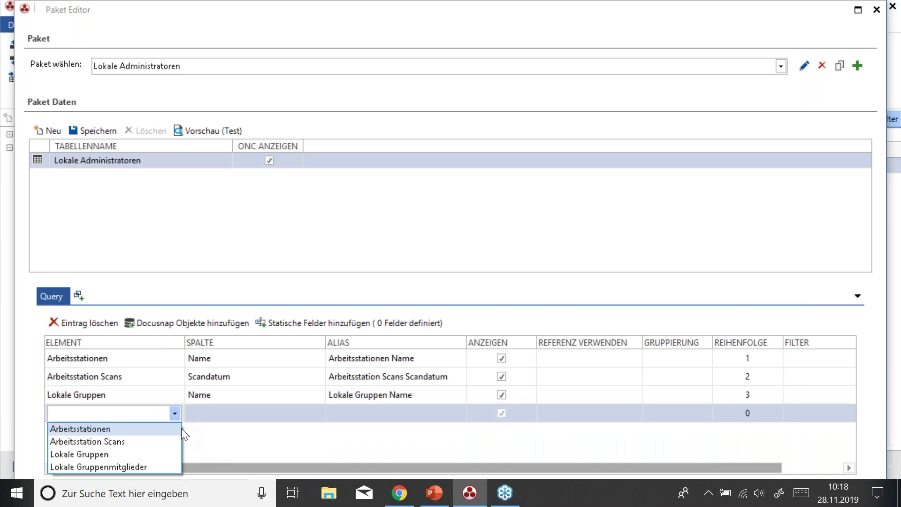
click(141, 463)
click(210, 414)
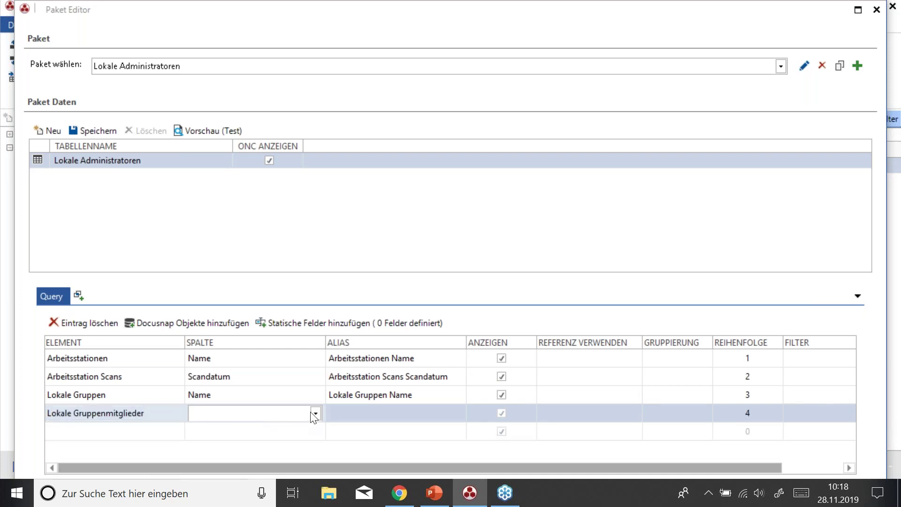
click(315, 414)
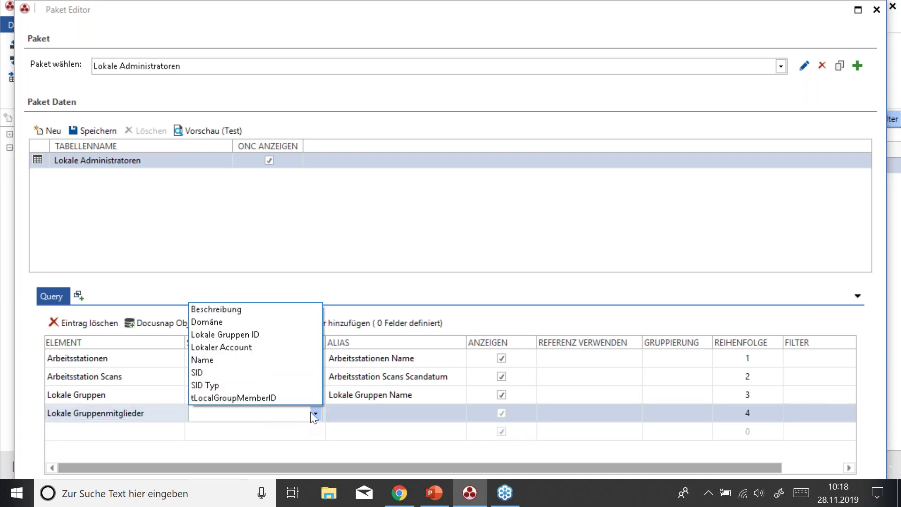
click(249, 360)
Step: Add the SID Typ column of Lokale Gruppenmitglieder as the fifth Query entry and preview the package data
click(136, 431)
click(175, 434)
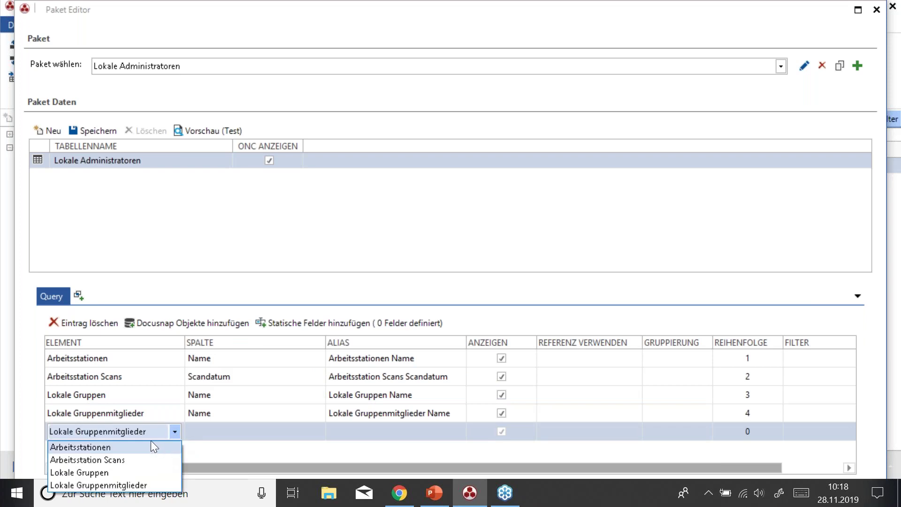
click(118, 485)
click(236, 432)
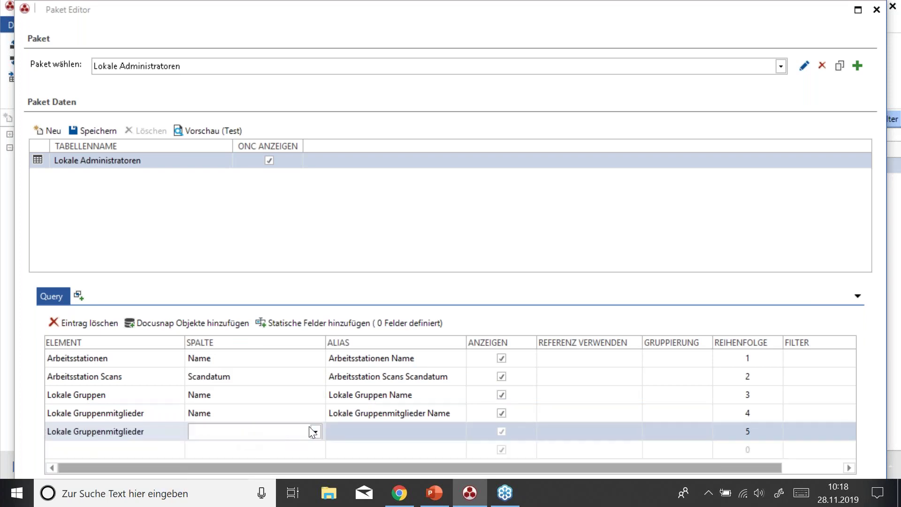
click(314, 431)
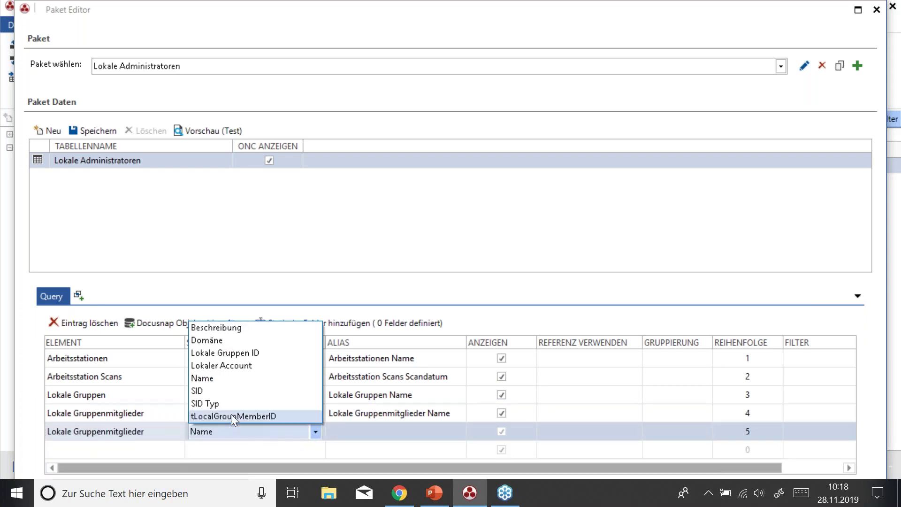
click(211, 403)
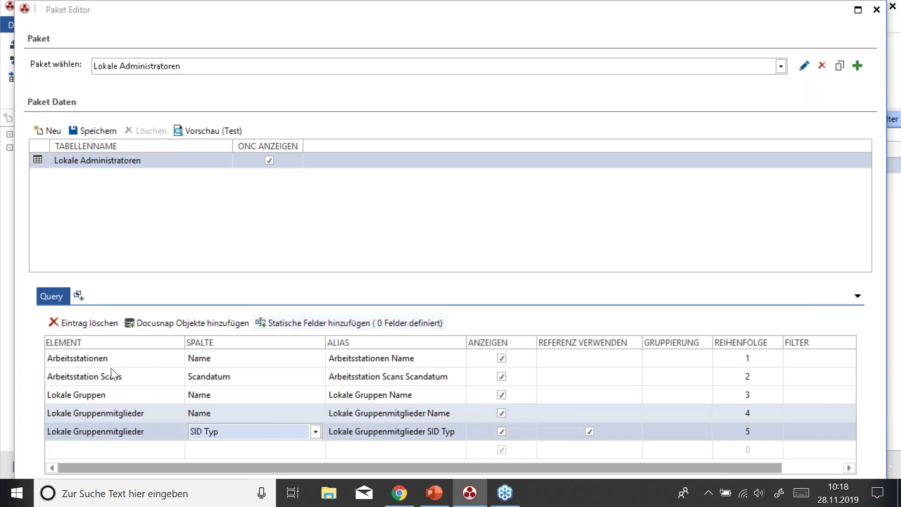
click(203, 130)
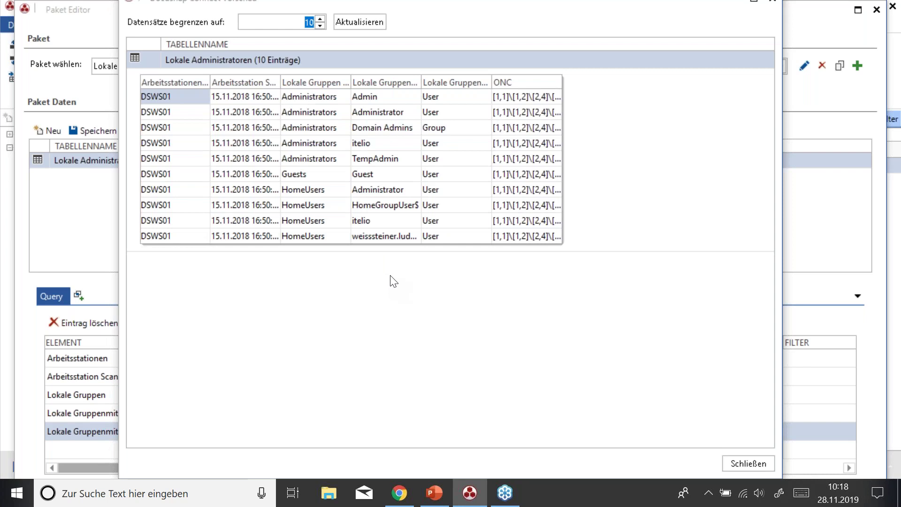
click(772, 3)
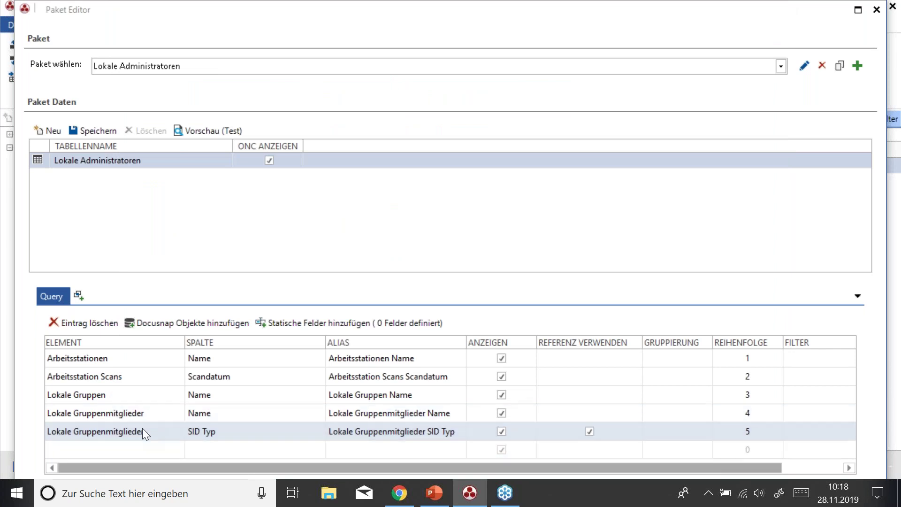
Step: Set the filter ='Administrators' on the Name entry of Lokale Gruppenmitglieder and preview the saved package's data
click(153, 414)
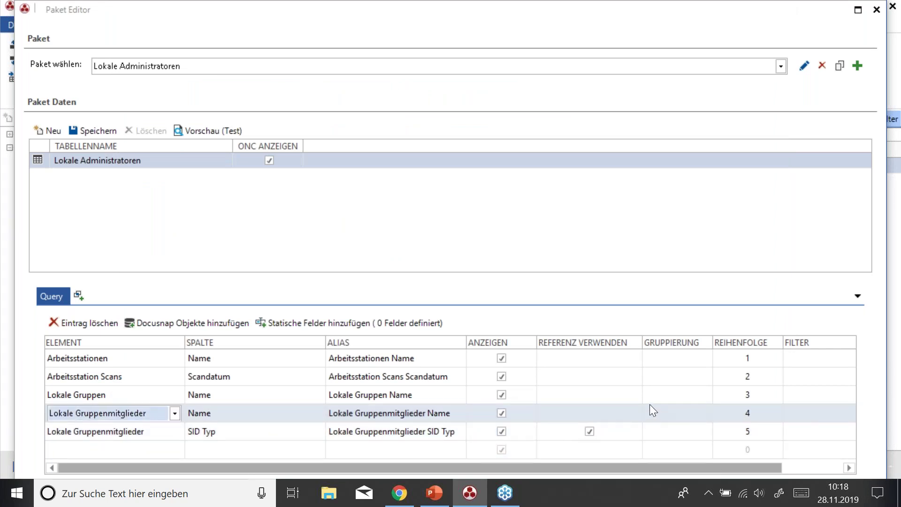
click(806, 414)
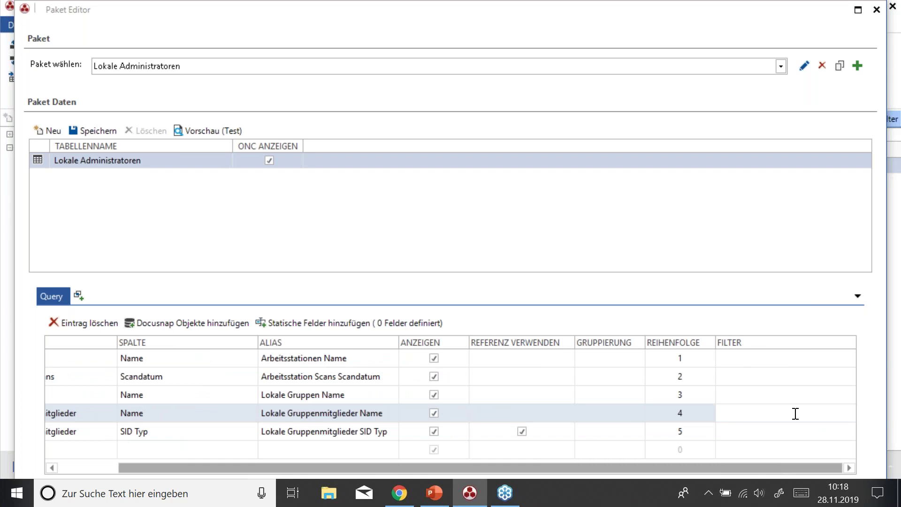
text(='Administrators)
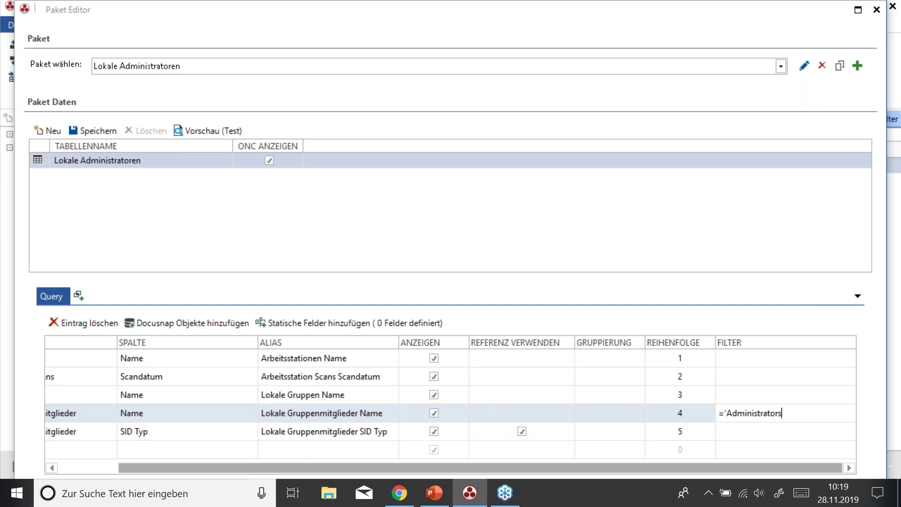
text(')
click(89, 131)
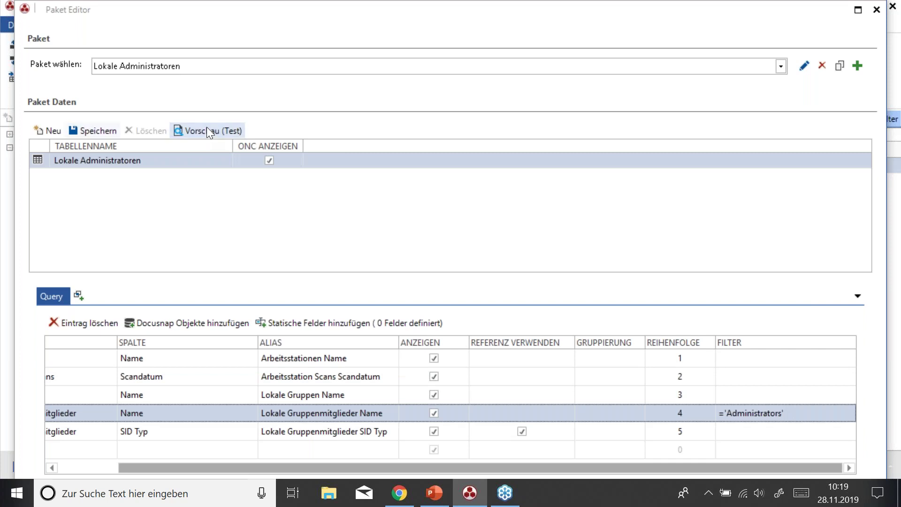
click(204, 129)
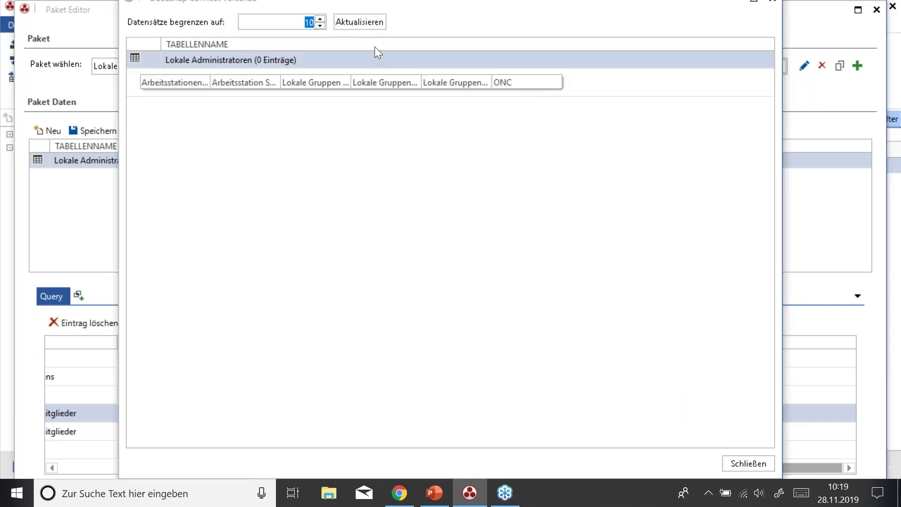
click(772, 3)
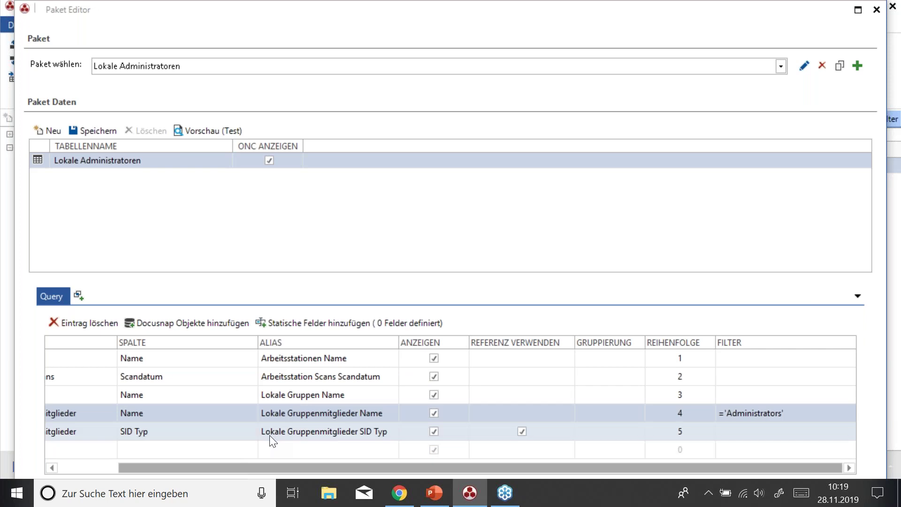
Step: Set the filter not in ('Administrator','Domain Admins') on the SID Typ entry of Lokale Gruppenmitglieder and save the changes
click(763, 435)
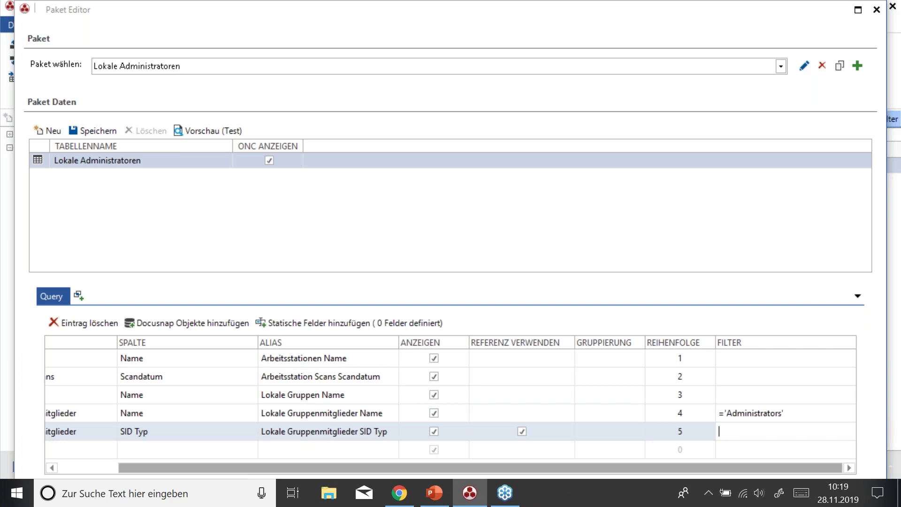
text(not in ('Administrator')
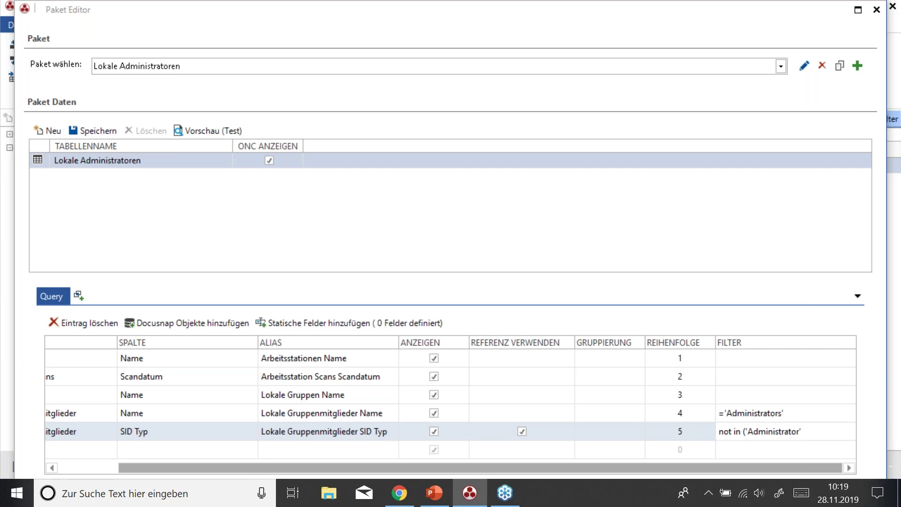
text(,'Domain Admins'))
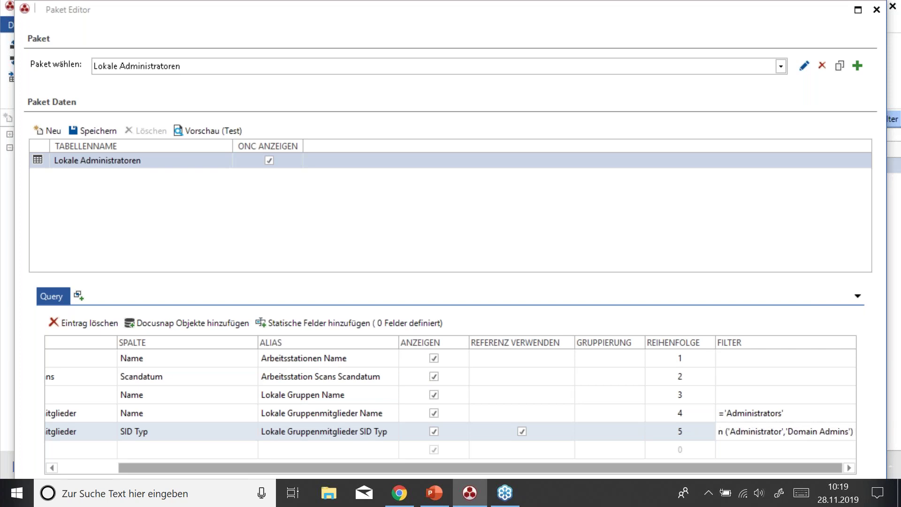
key(Return)
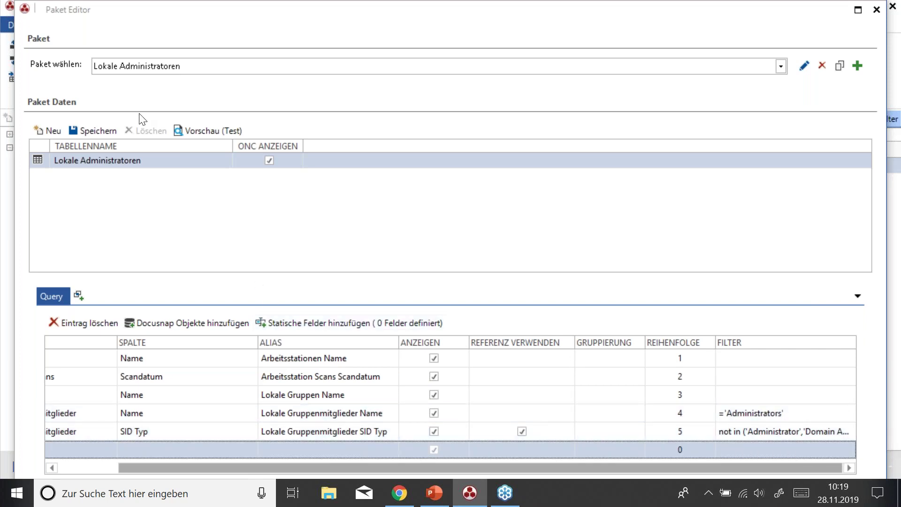
click(141, 66)
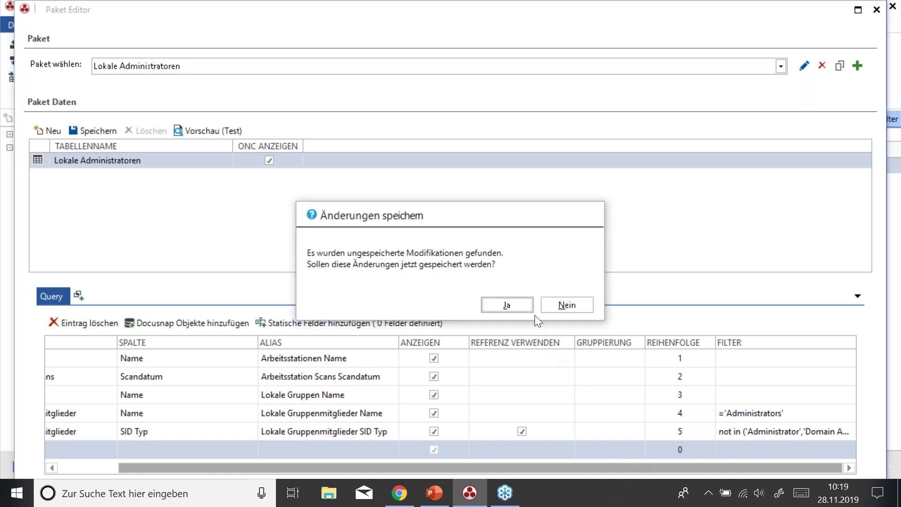
click(505, 310)
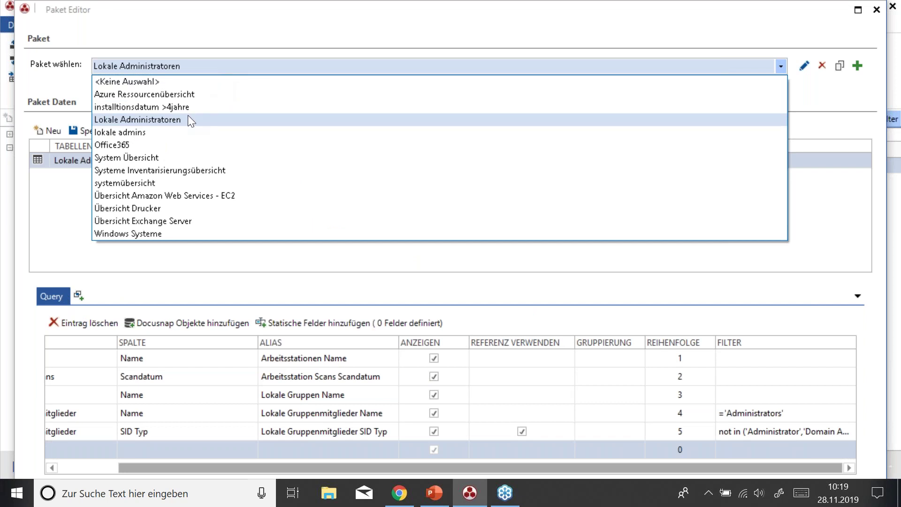
Step: Select the existing package lokale admins and preview its data, widening the group member name column
click(129, 131)
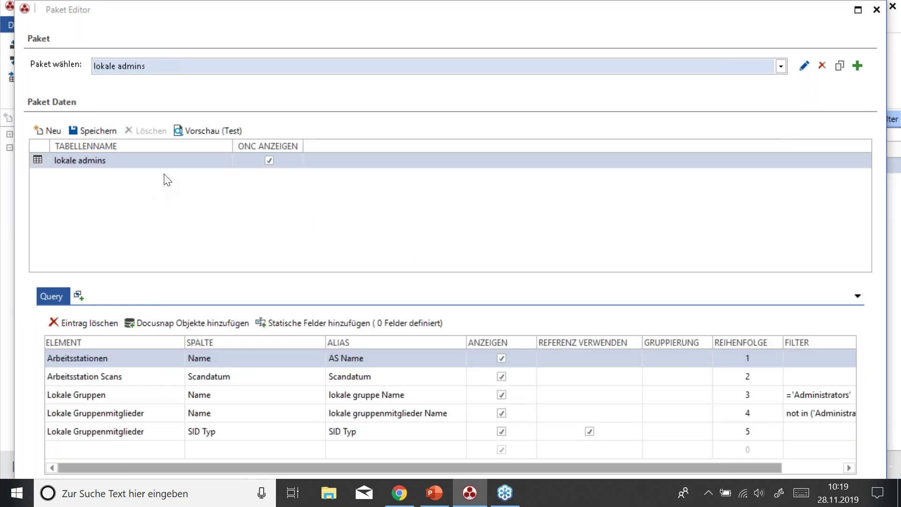
click(207, 131)
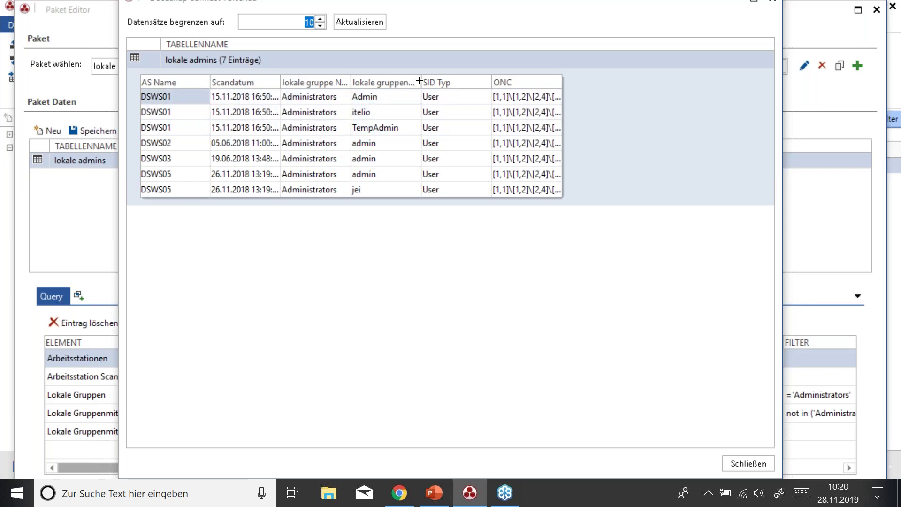
drag(420, 80, 460, 79)
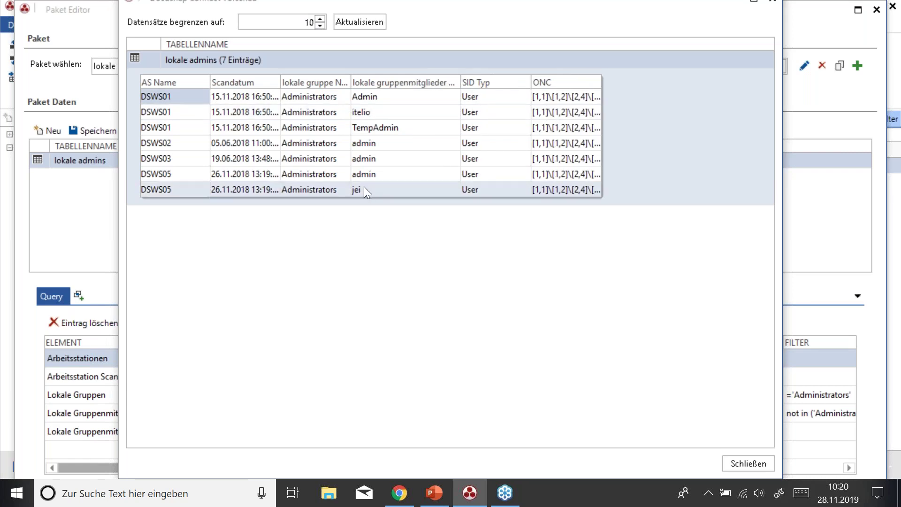
click(772, 3)
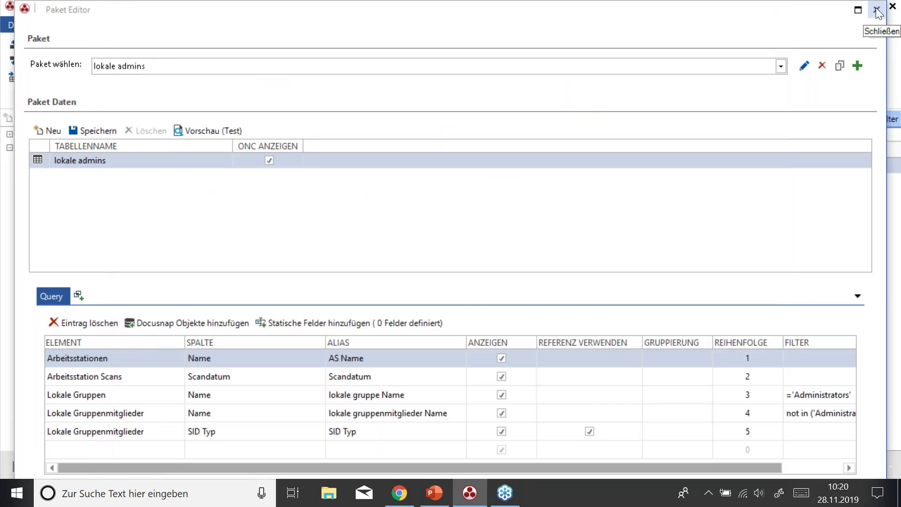
Step: Close the Paket Editor and show the lokale admins table in the inventory under Docusnap AG, Connect
click(877, 10)
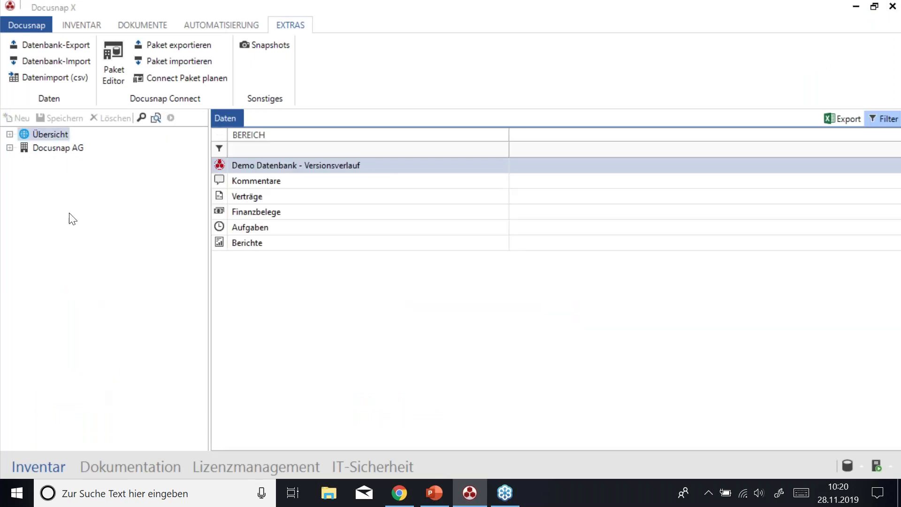
click(56, 148)
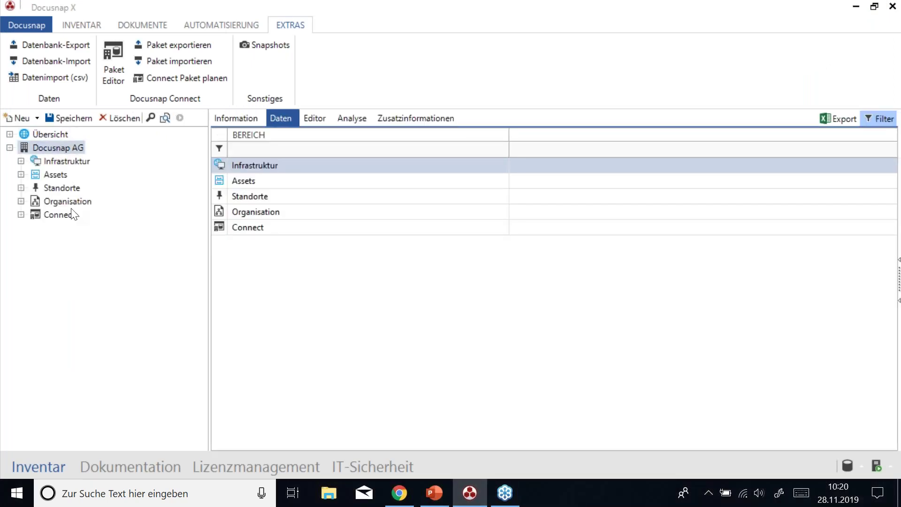
click(59, 216)
click(83, 378)
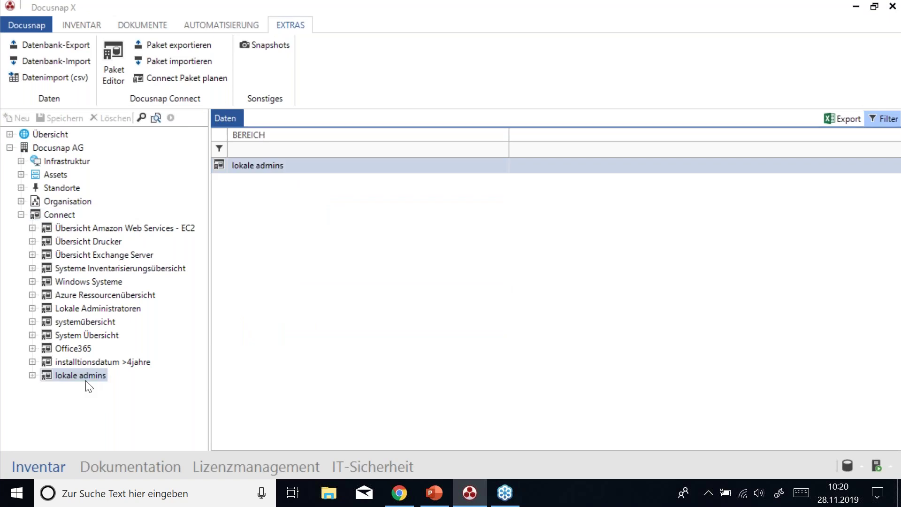
double_click(78, 374)
click(94, 390)
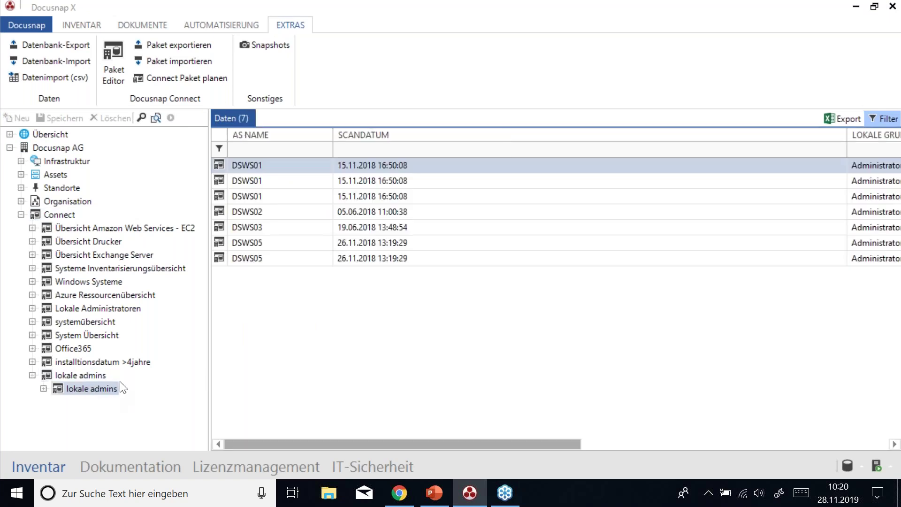
Step: Check the workstation entries under the lokale admins table, and review the lokale admins package's query in the Paket Editor
double_click(72, 387)
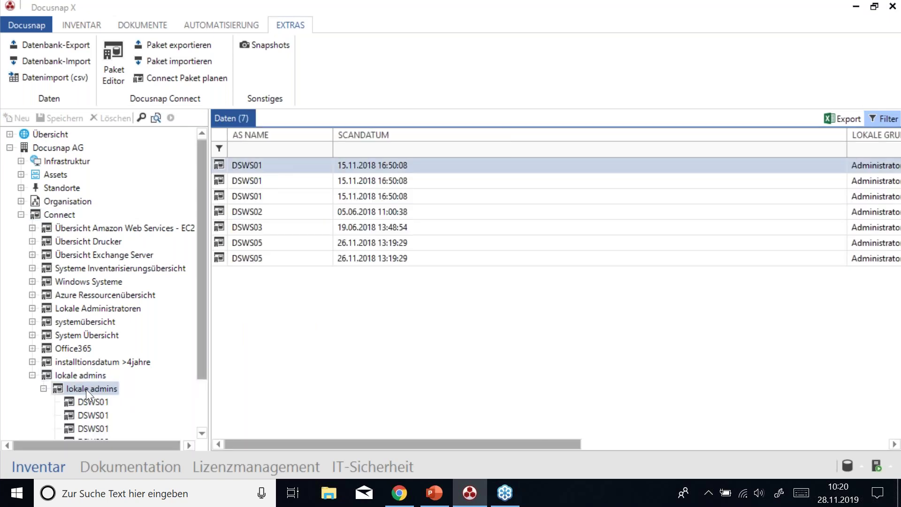
double_click(85, 387)
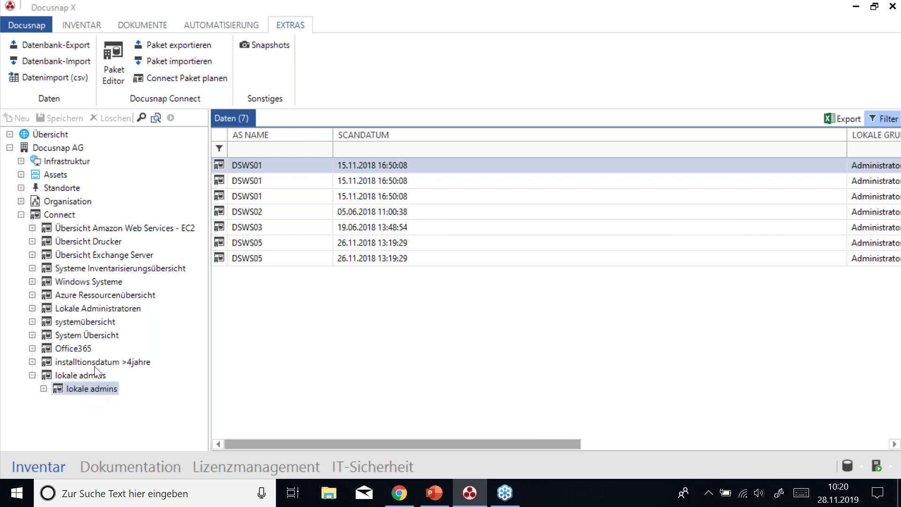
click(115, 57)
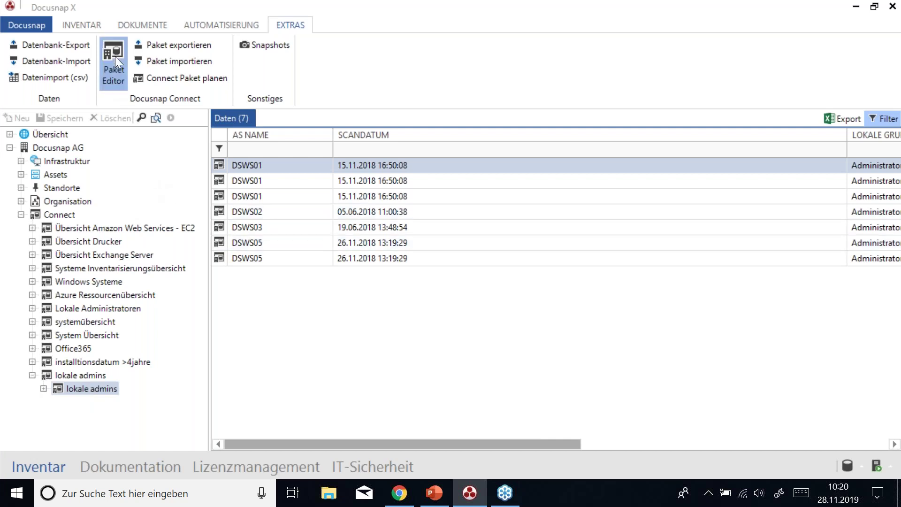
click(192, 67)
click(146, 132)
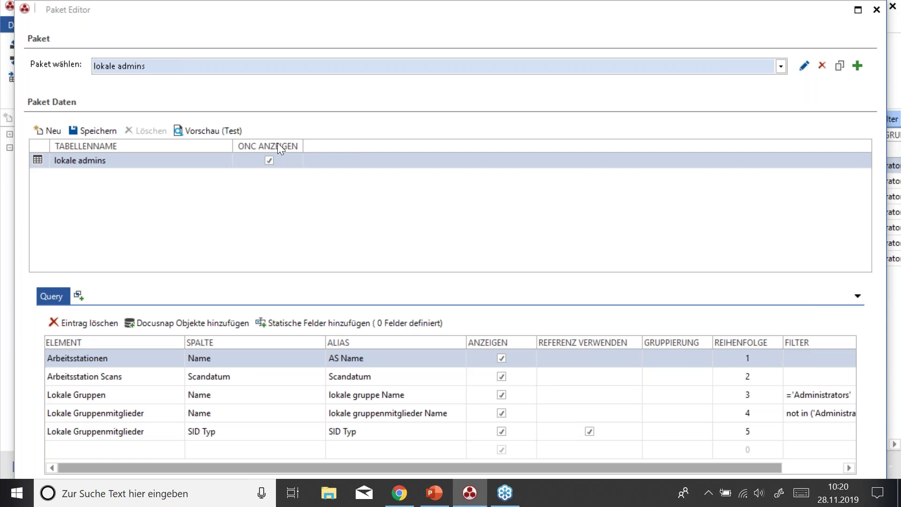
click(876, 11)
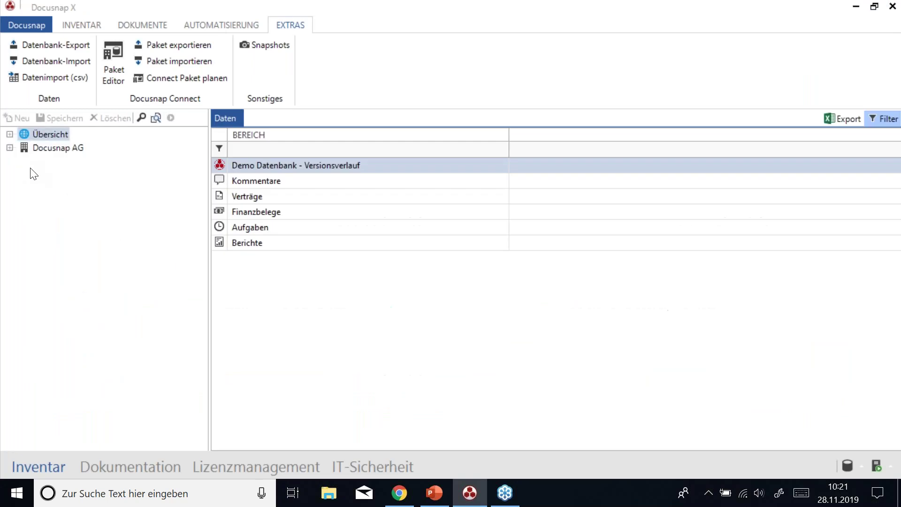
Step: Expand Docusnap AG, Infrastruktur, dsra.local and Arbeitsstationen in the inventory tree and show the scans of workstation DSWS01
click(20, 161)
click(32, 174)
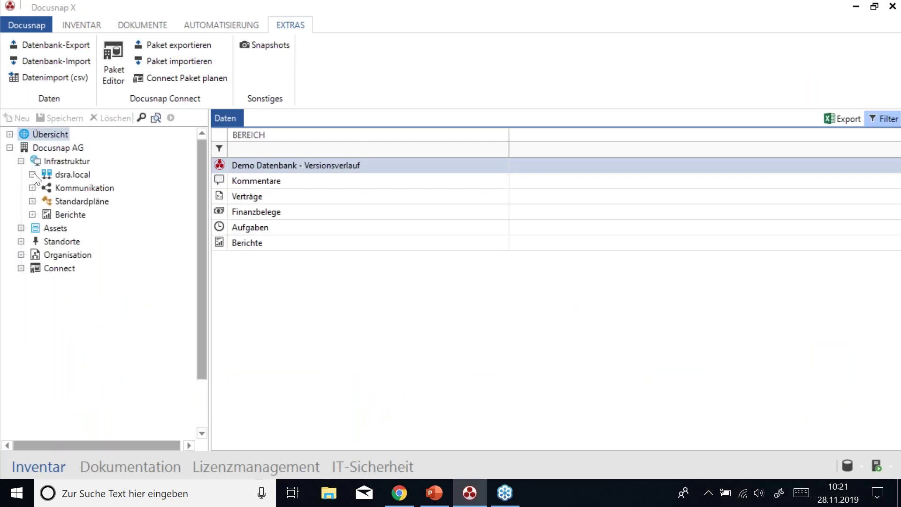
click(71, 188)
click(44, 188)
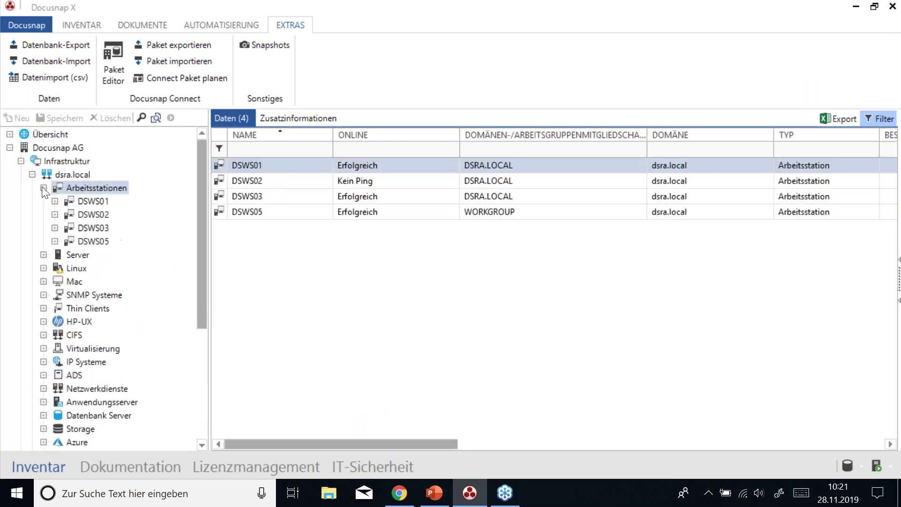
click(93, 201)
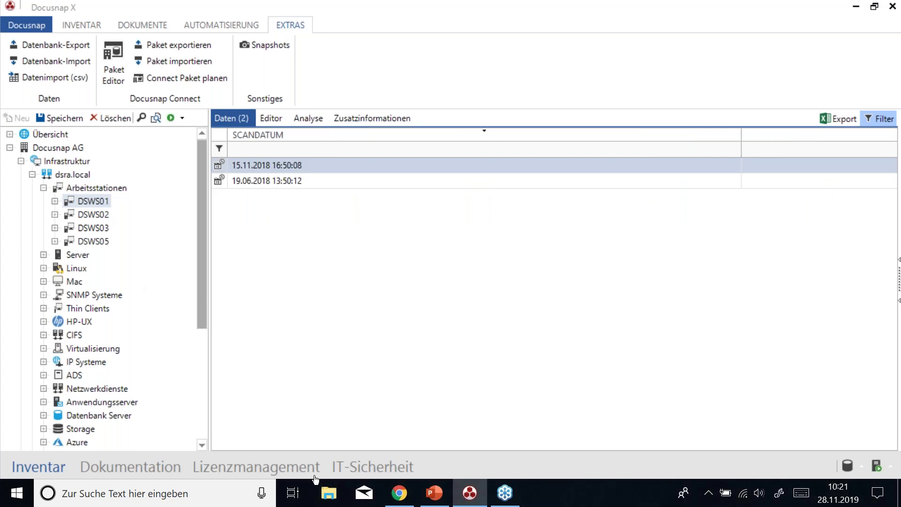
Step: Switch to File Explorer and try to open the address docusnap:\Lokale Administratoren, then return to Docusnap
click(315, 502)
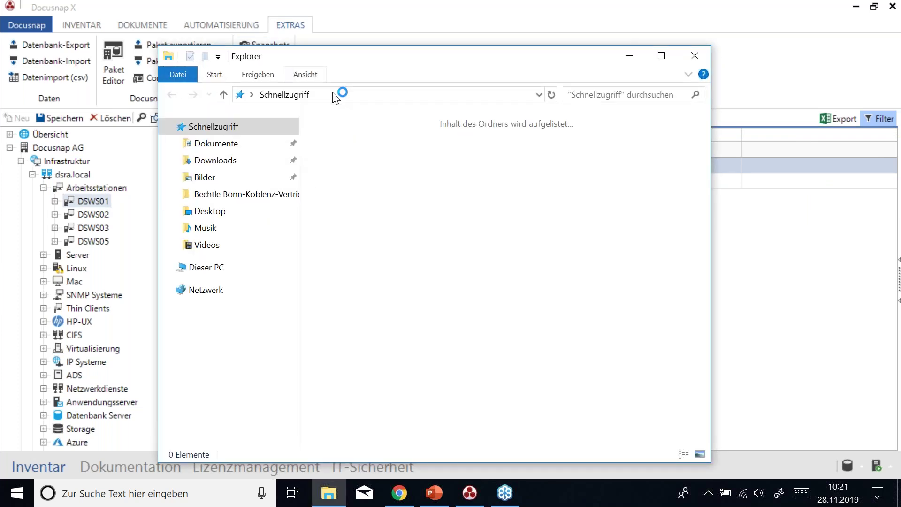
click(362, 94)
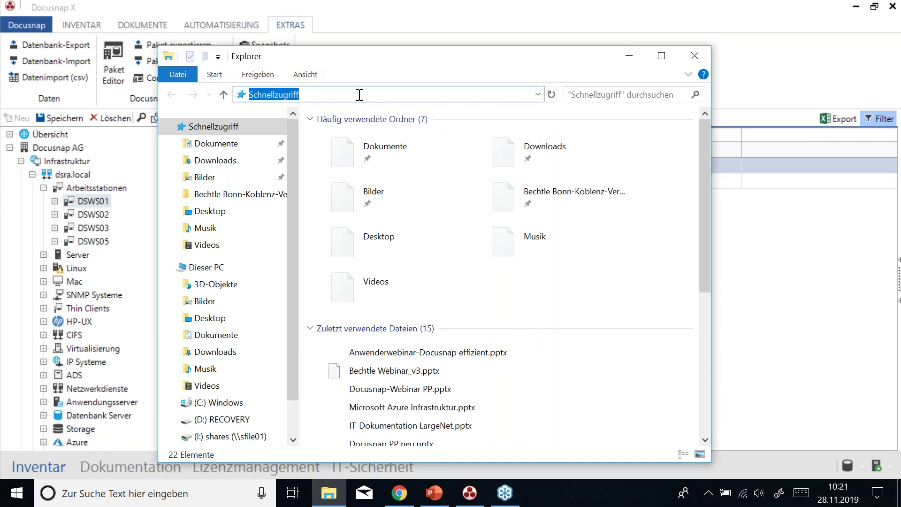
text(docusnap:\)
text(Lokale Administratoren)
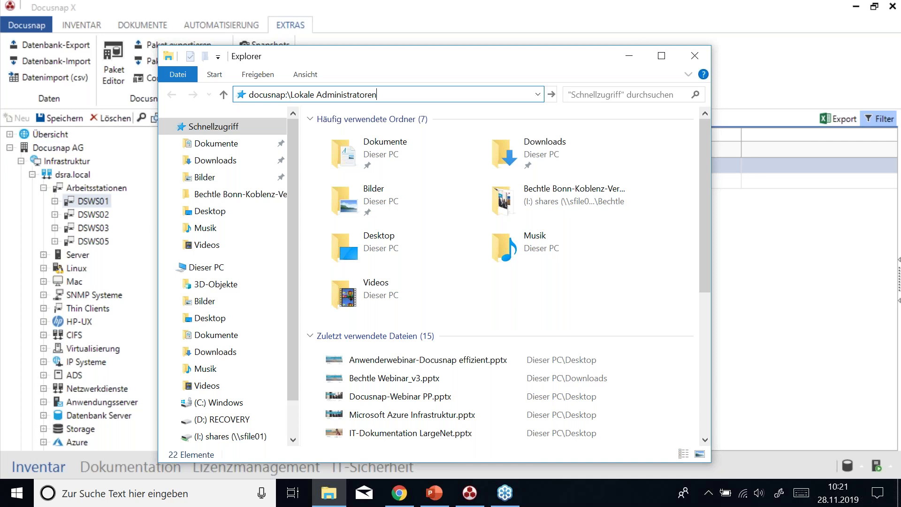
key(Return)
click(810, 58)
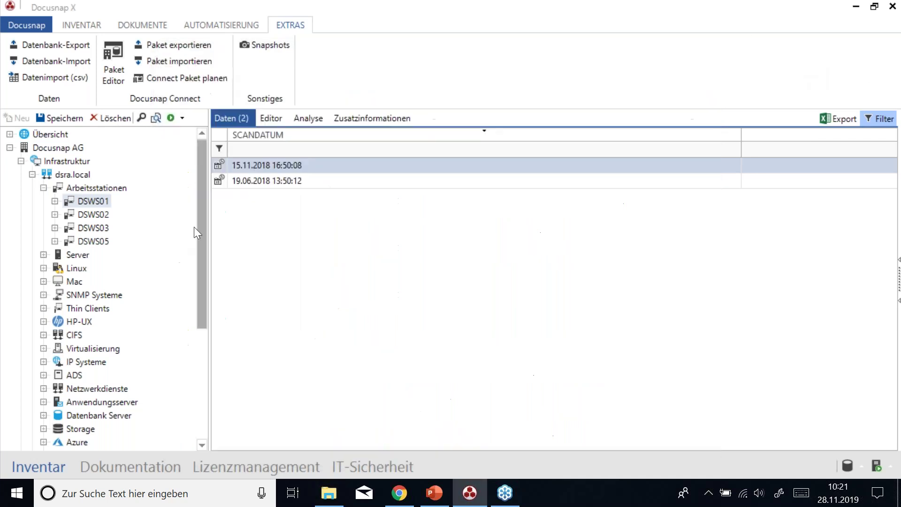
Step: Expand workstation DSWS01 and call it up from File Explorer with the address docusnap:\[1,1]\[1,2]\[2,4]\[2,5]\[6,6]
double_click(95, 199)
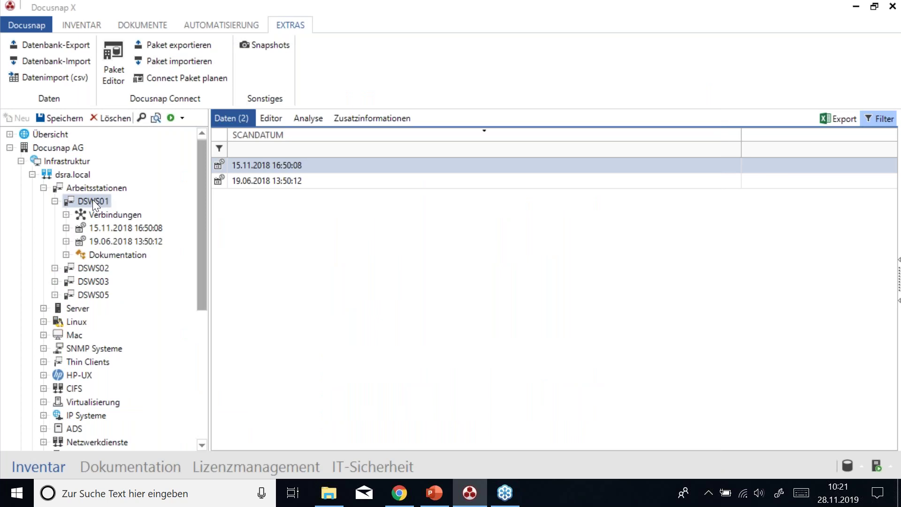
click(334, 481)
text(docusnap)
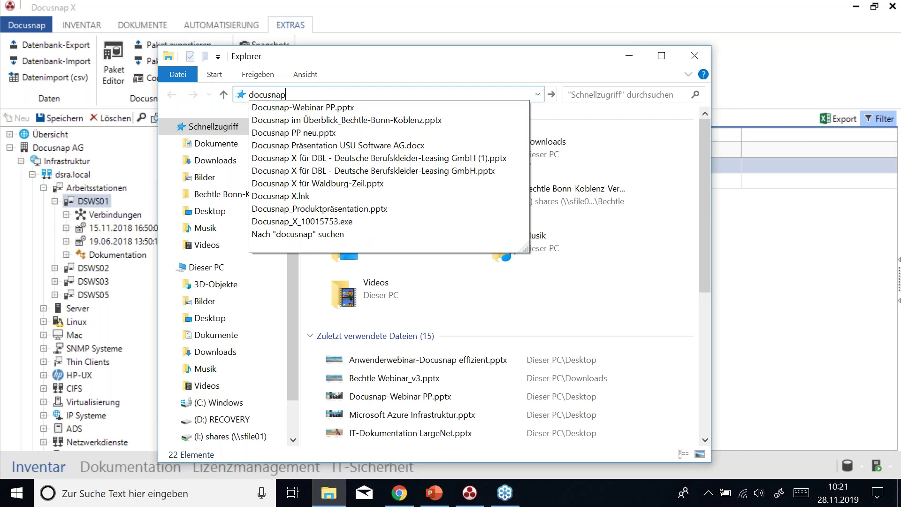
text(:\)
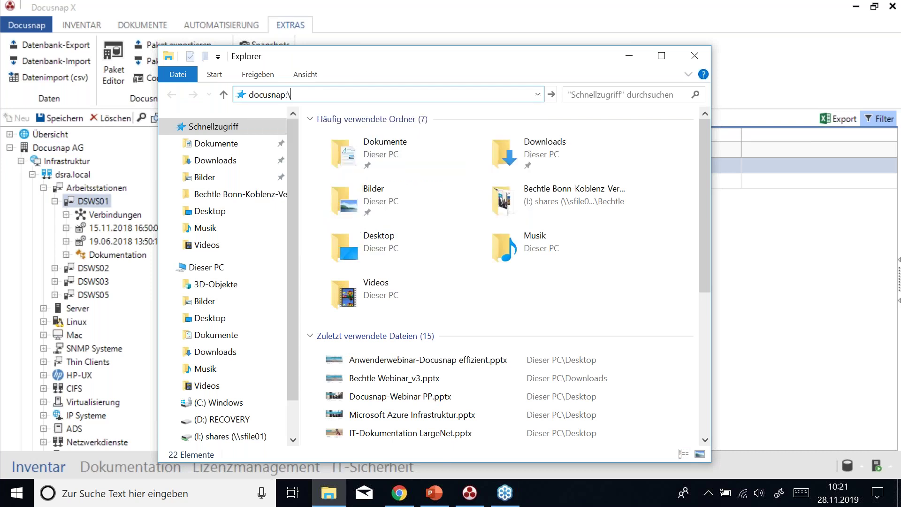
text([1,1]\[1,2]\[2,4]\[2,5]\[6,6])
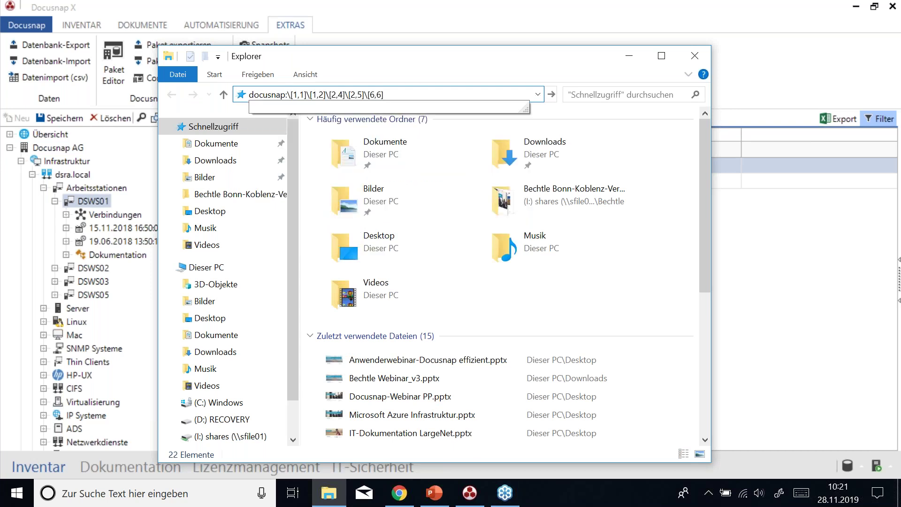
key(ctrl+a)
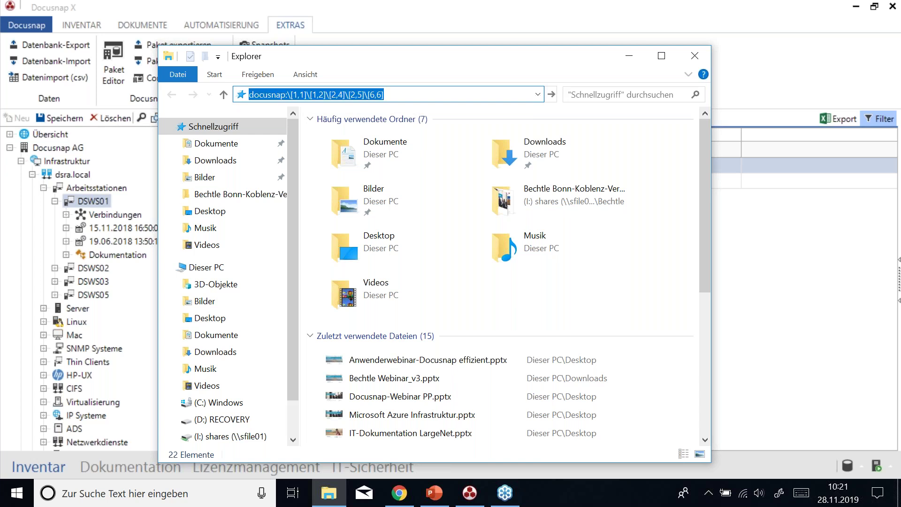
key(Return)
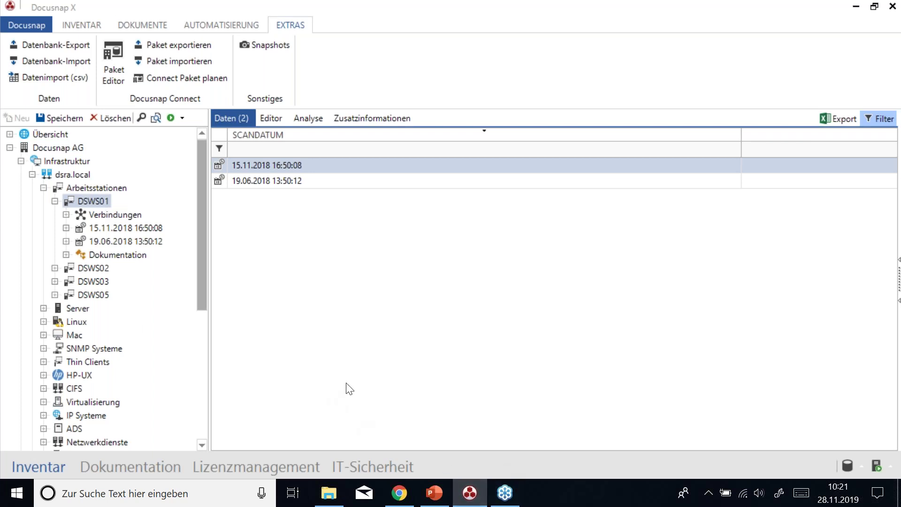
click(97, 200)
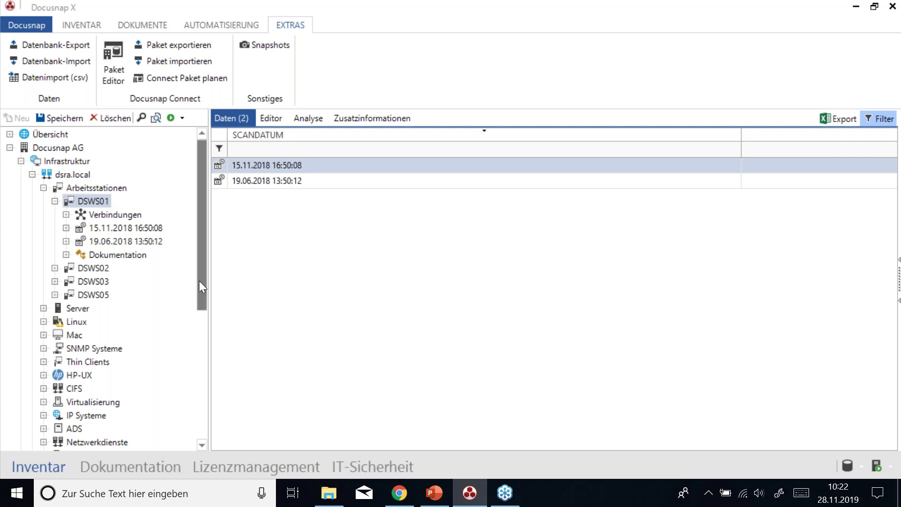
Step: Switch to PowerPoint and start the slide show from slide 10, Docusnap liefert vielfältige Berichte und Abfragen
click(433, 495)
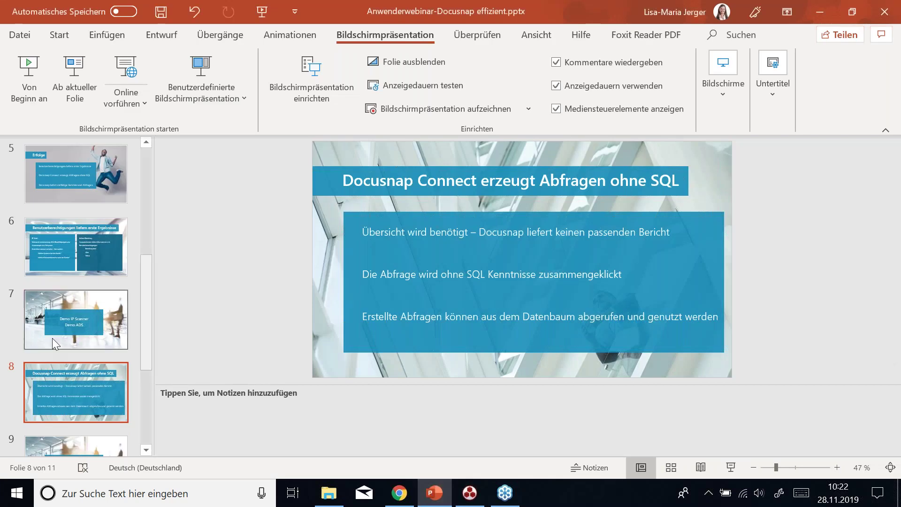
scroll(61, 353, down, 1)
click(92, 422)
scroll(111, 350, down, 3)
click(74, 364)
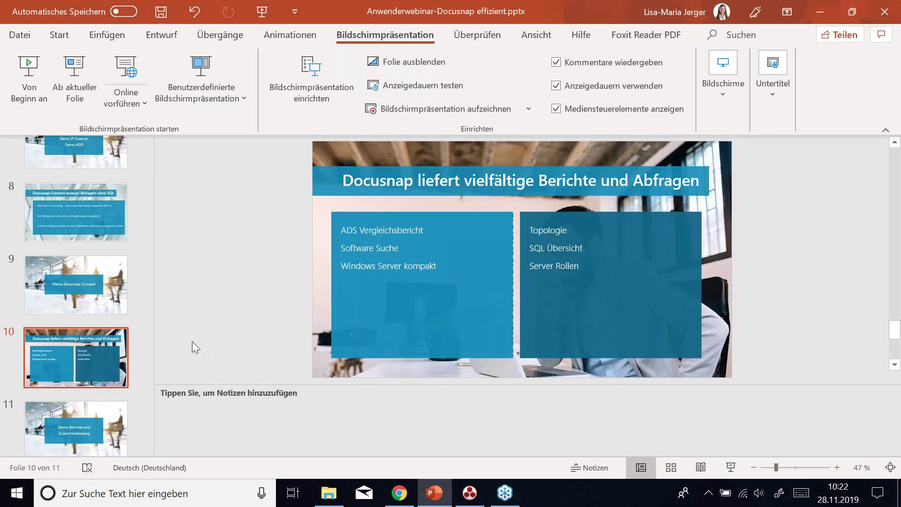
click(75, 80)
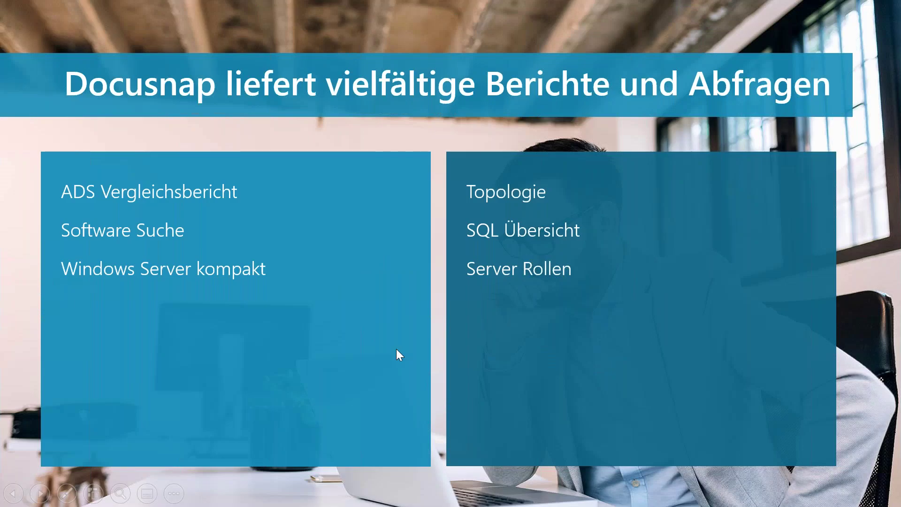